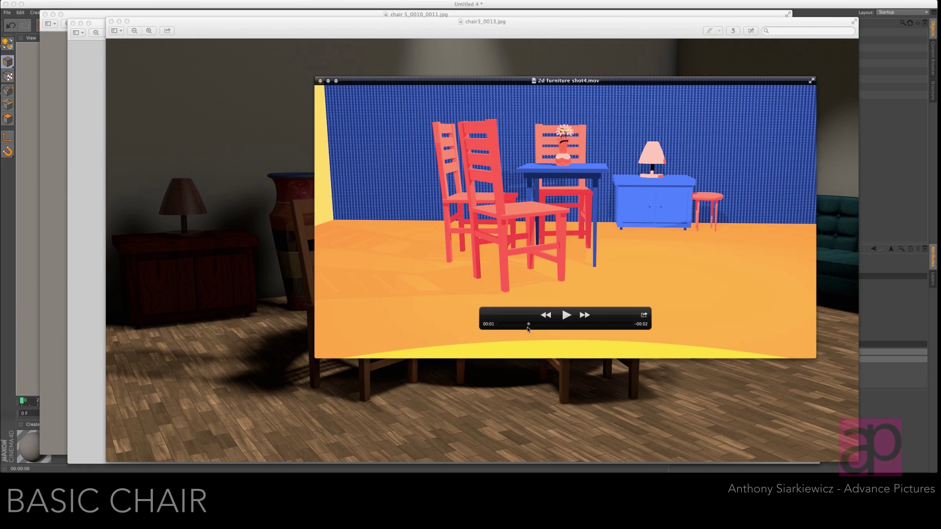
Step: Look over the furniture reference movie and chair reference images, closing each one to return to the modelling scene
mouse_move(528, 325)
left_mouse_down()
mouse_move(576, 325)
mouse_move(529, 324)
left_mouse_up()
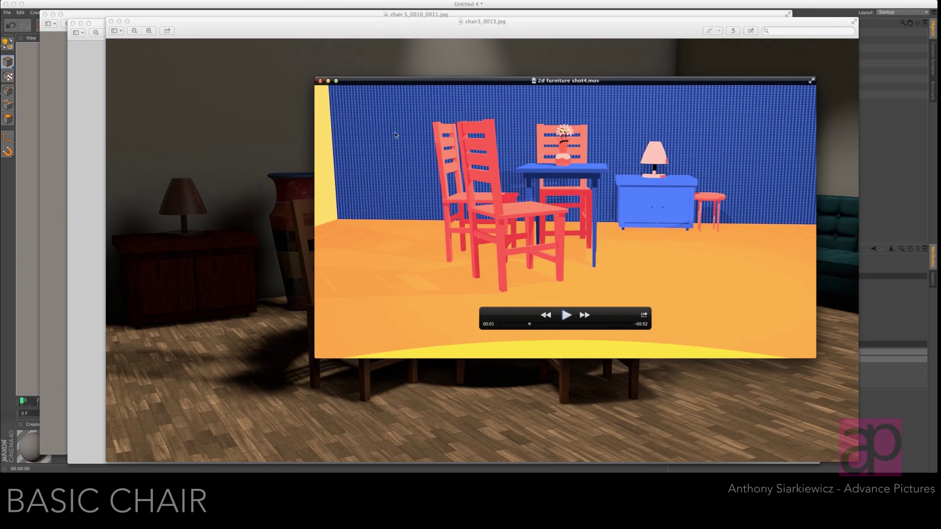
left_click(321, 81)
left_click_drag(157, 36, 172, 33)
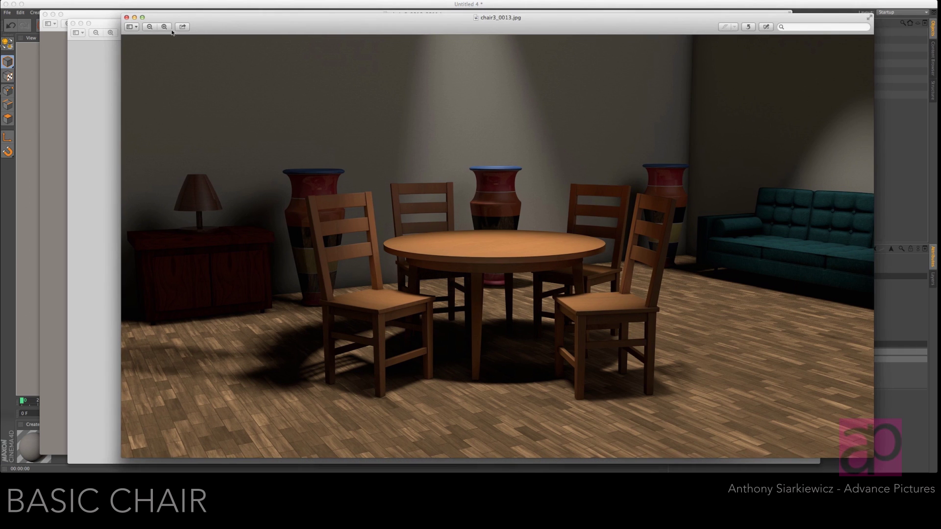
left_click(127, 19)
left_click_drag(245, 31, 295, 24)
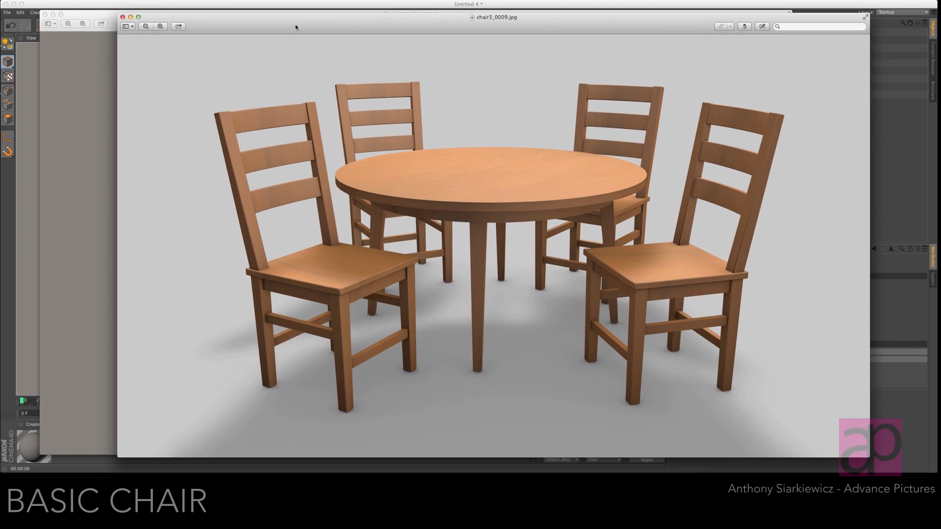
left_click(123, 17)
left_click_drag(166, 24, 259, 28)
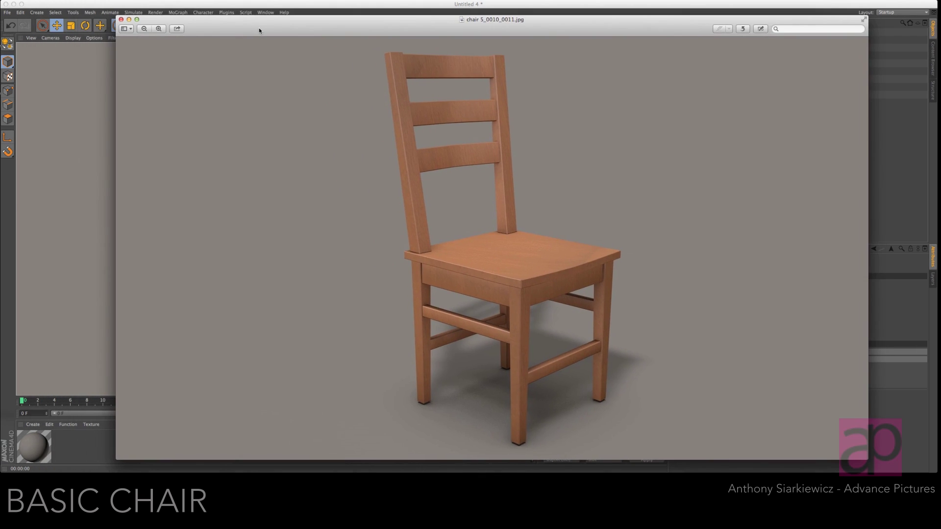
left_click(121, 19)
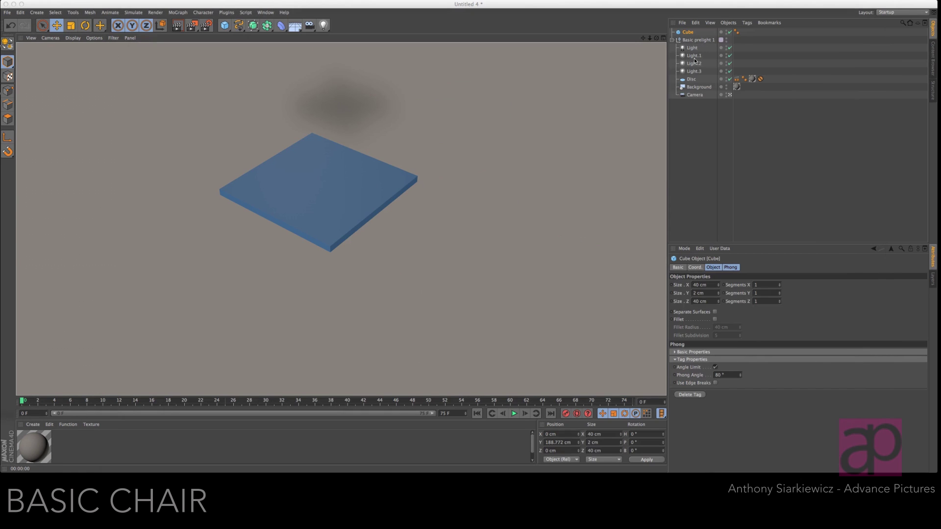
Step: Collapse the Basic prelight group and hide its Stage layer from the object list, leaving the cube listed with its attributes
left_click(673, 40)
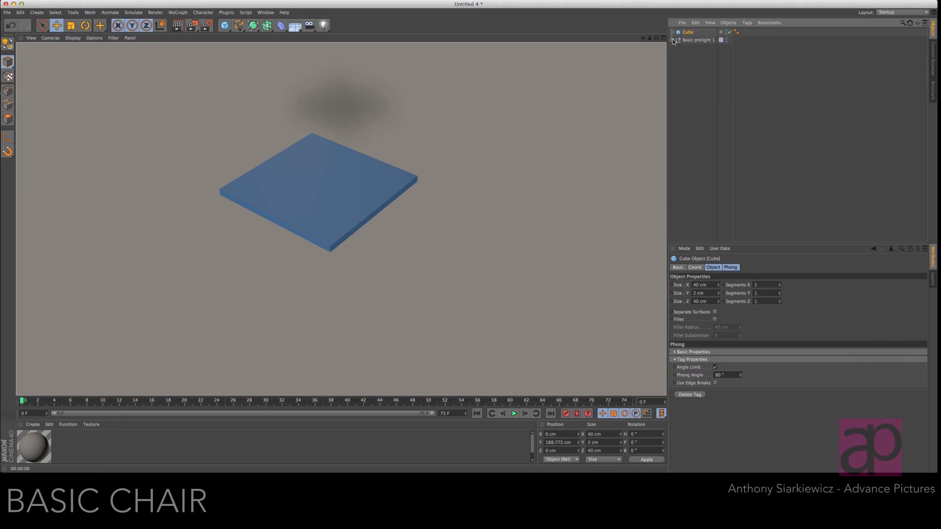
left_click(933, 278)
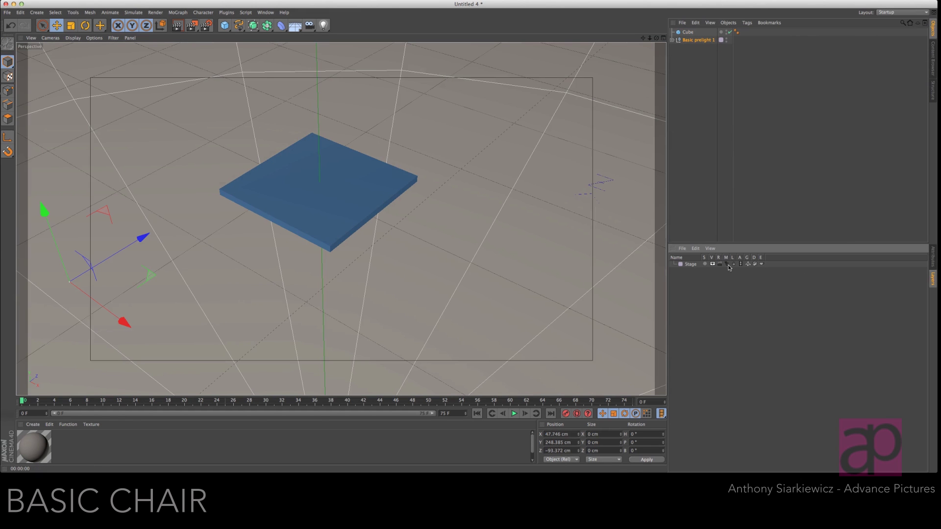
key("Delete")
left_click(933, 260)
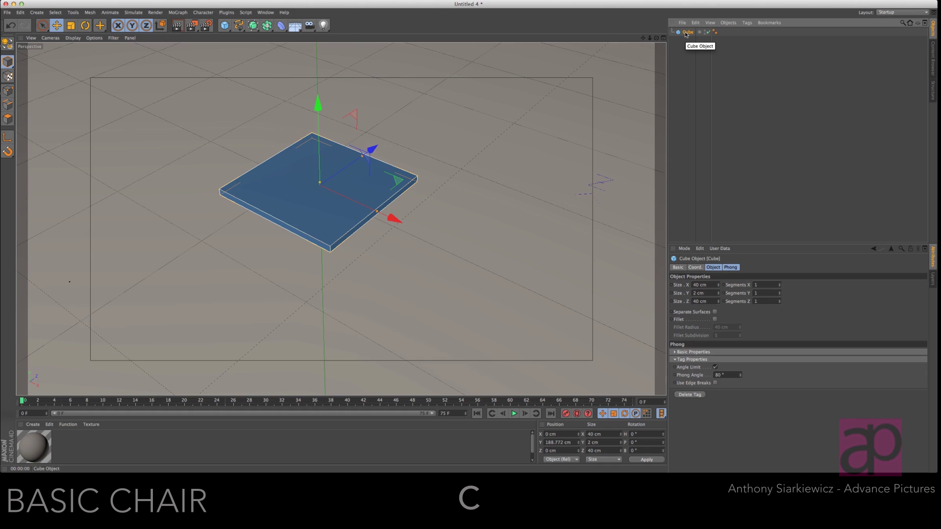
Step: Convert the cube to an editable polygon object and show it in the four-view layout
key("c")
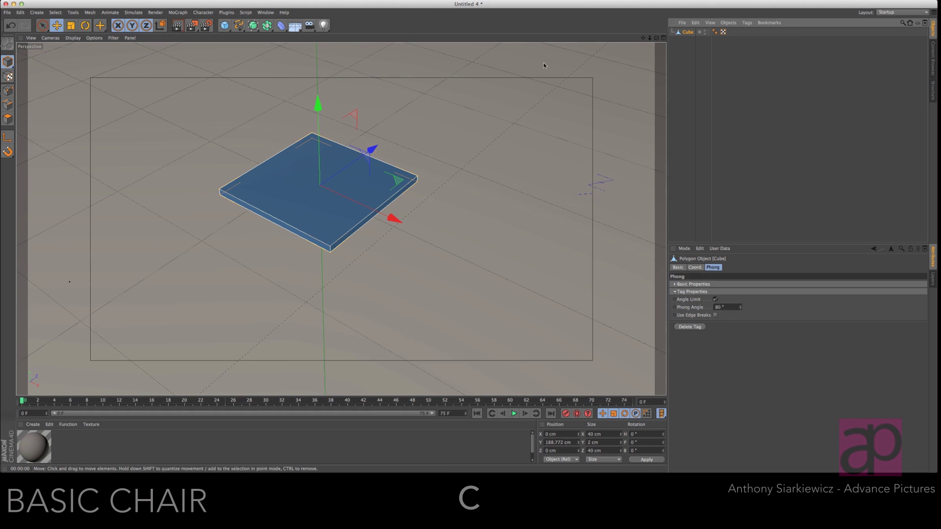
left_click(663, 38)
scroll(447, 206, "up", 6)
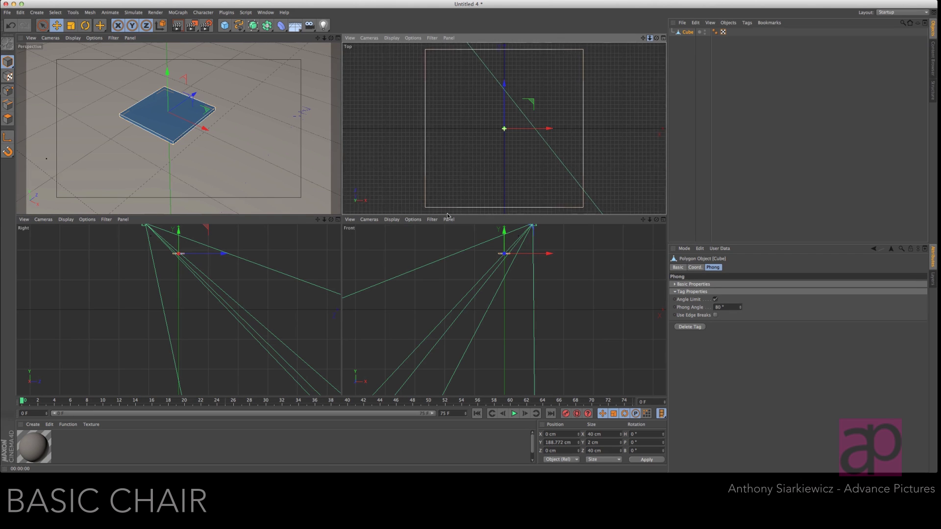
Step: Cut two edge loops along each of the seat's four sides in the top view, using the Knife in Loop mode
left_click(8, 91)
right_click(229, 96)
left_click(248, 192)
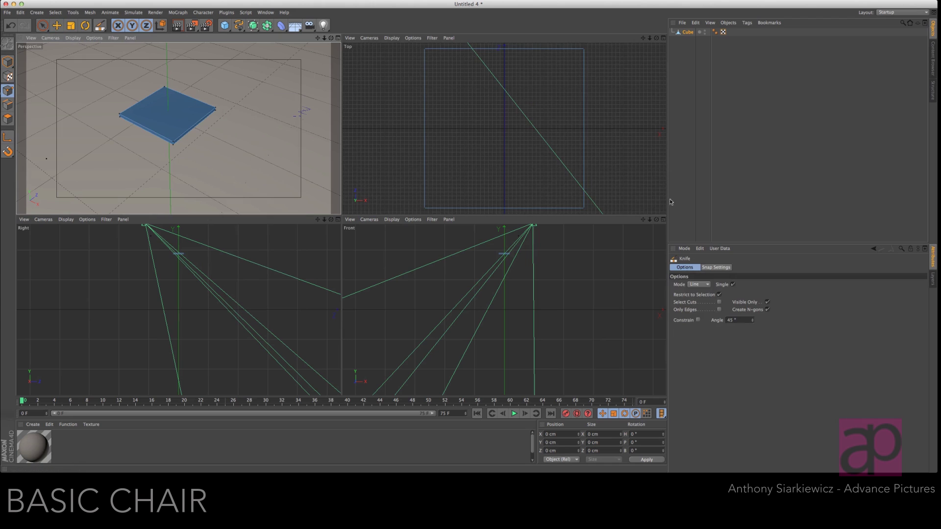
left_click(699, 284)
left_click(702, 318)
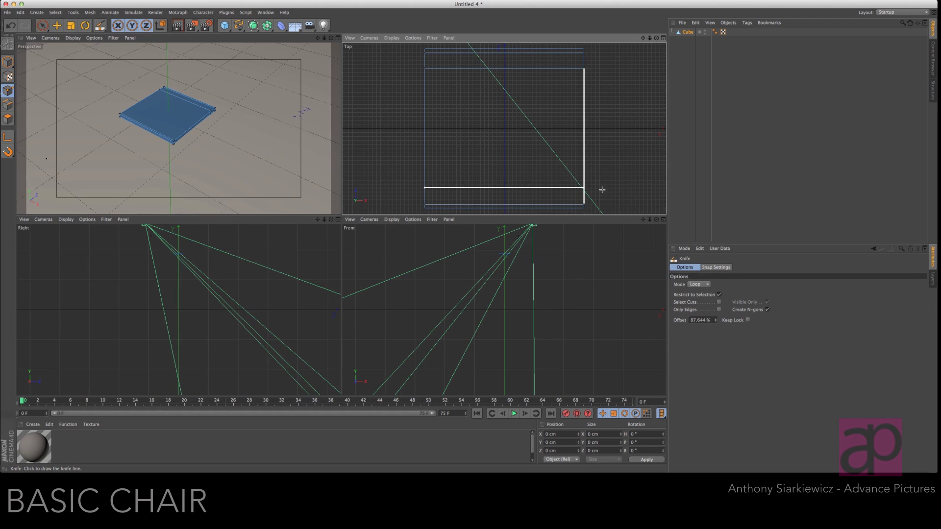
left_click(603, 190)
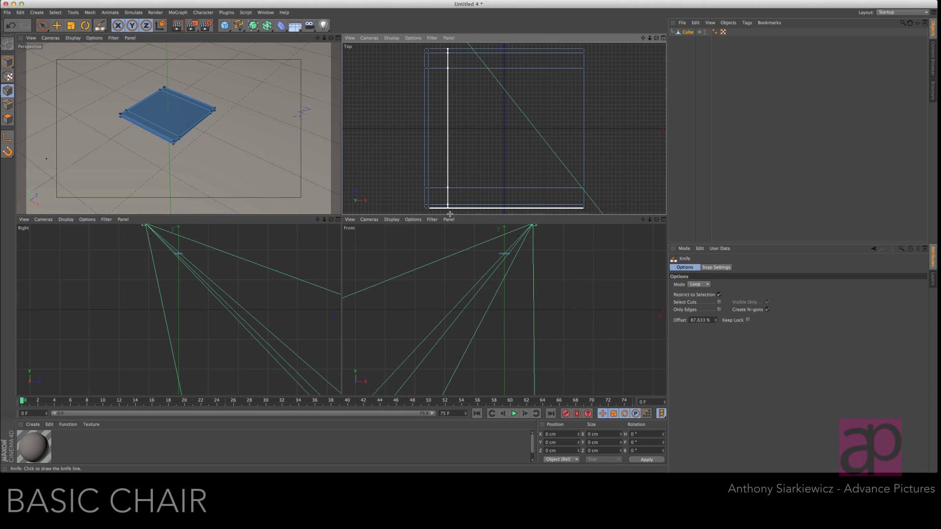
left_click(447, 214)
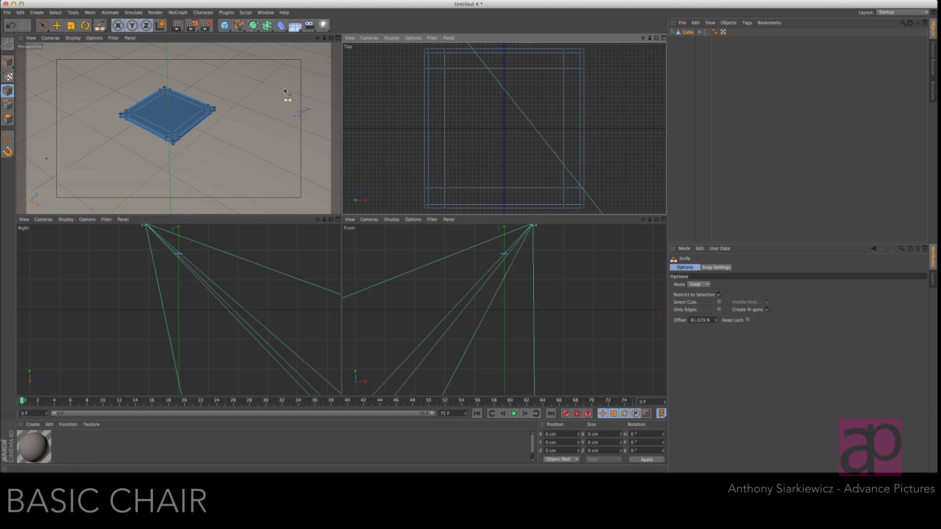
Step: Select the four inner corner squares on the seat's underside as polygons and inset them with Extrude Inner by 0.2 cm
left_click(338, 38)
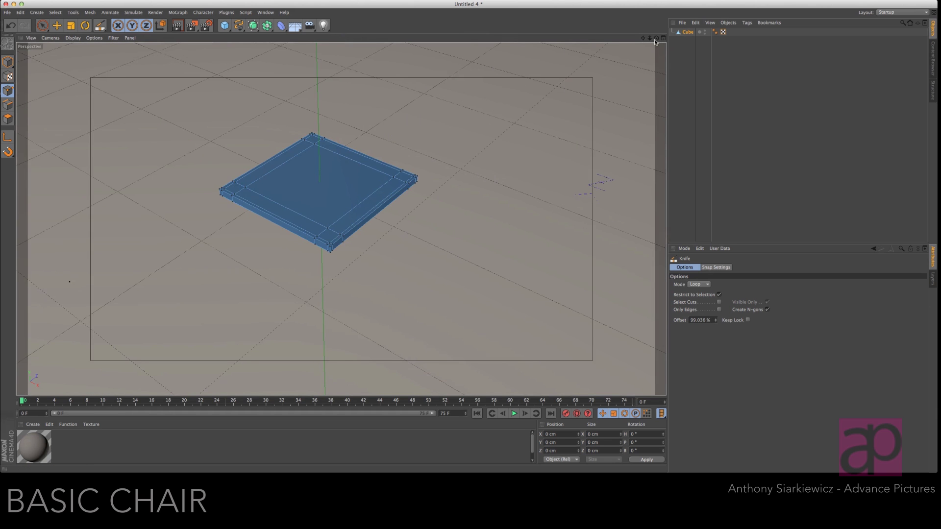
left_click_drag(447, 255, 447, 255, "alt")
mouse_move(650, 39)
left_mouse_down()
mouse_move(448, 256)
mouse_move(656, 38)
left_mouse_up()
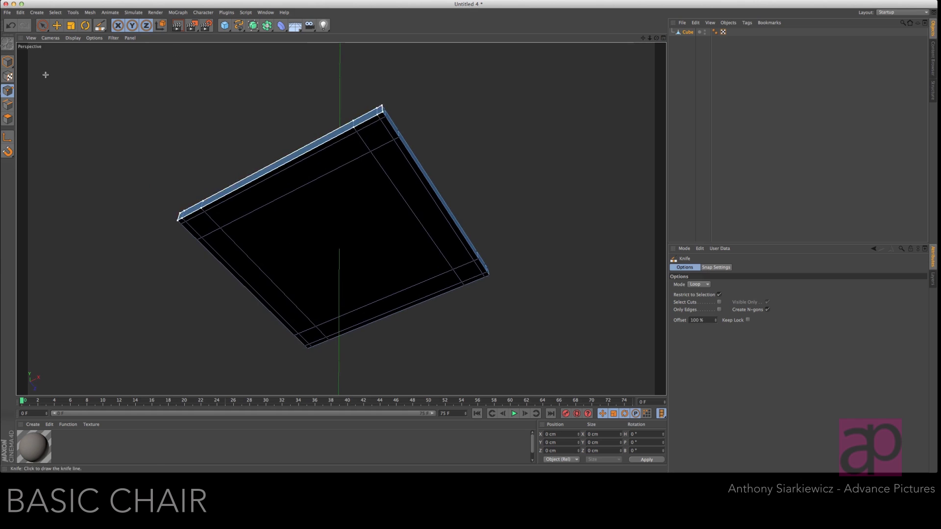
key("space")
left_click(8, 118)
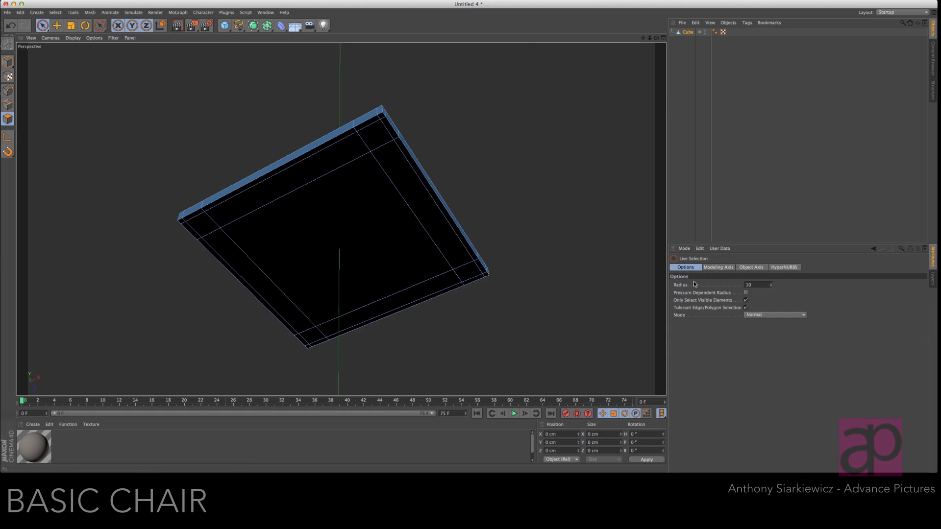
left_click(374, 137)
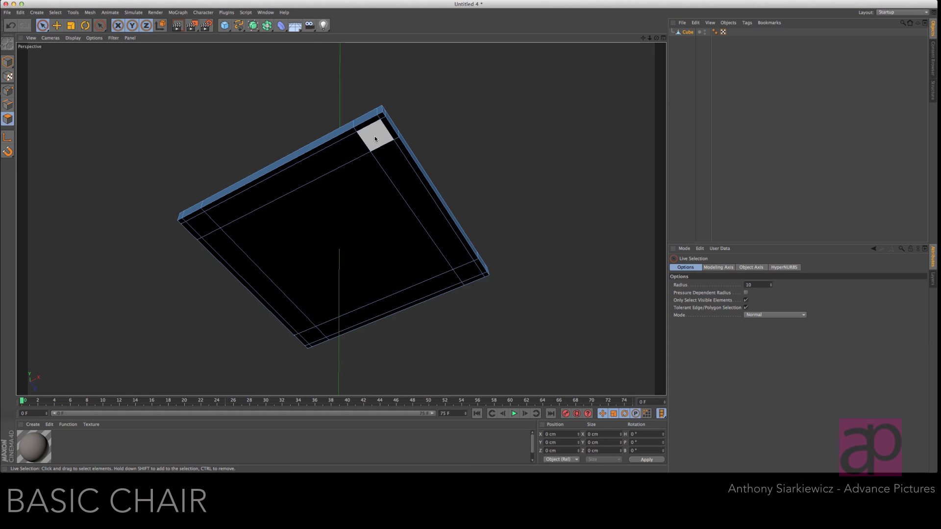
left_click(205, 224, "shift")
left_click(311, 337, "shift")
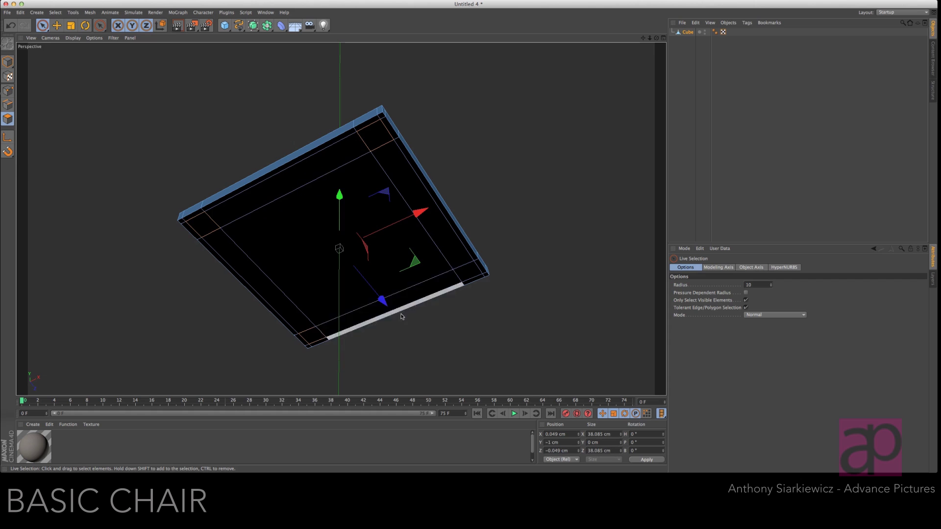
right_click(468, 274)
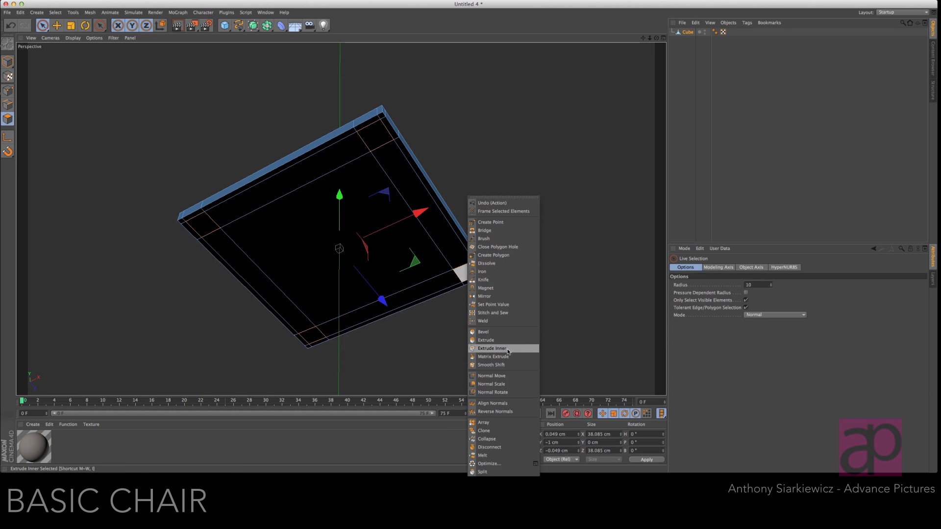
left_click(496, 351)
left_click_drag(448, 257, 449, 258)
left_click(722, 293)
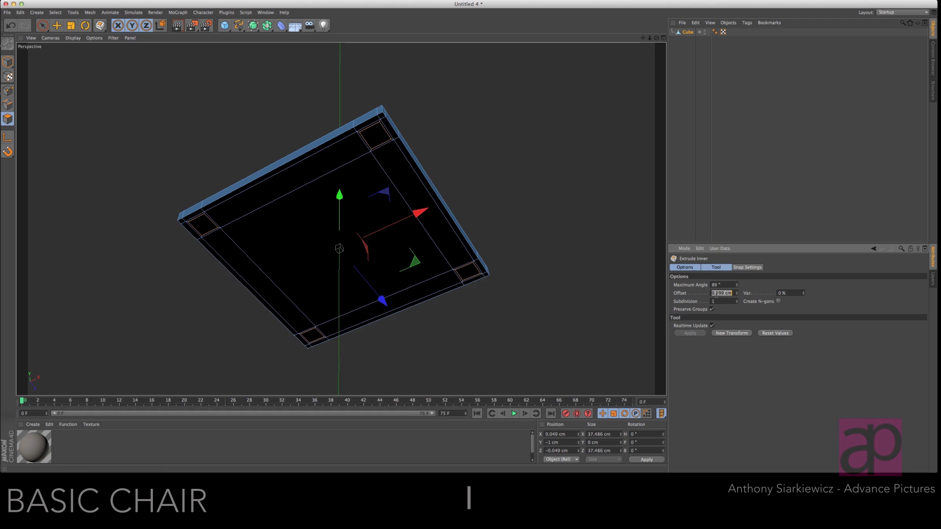
type("0.2")
key("Return")
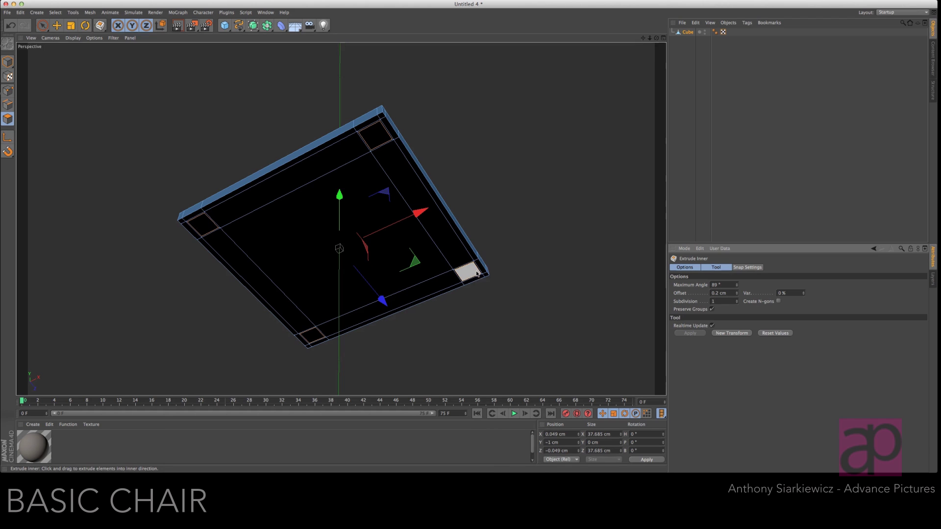
Step: Extrude the four inset corner squares 40 cm downward to form the chair legs
right_click(455, 260)
left_click(510, 347)
left_click_drag(443, 257, 485, 257)
left_click(722, 293)
type("40")
key("Return")
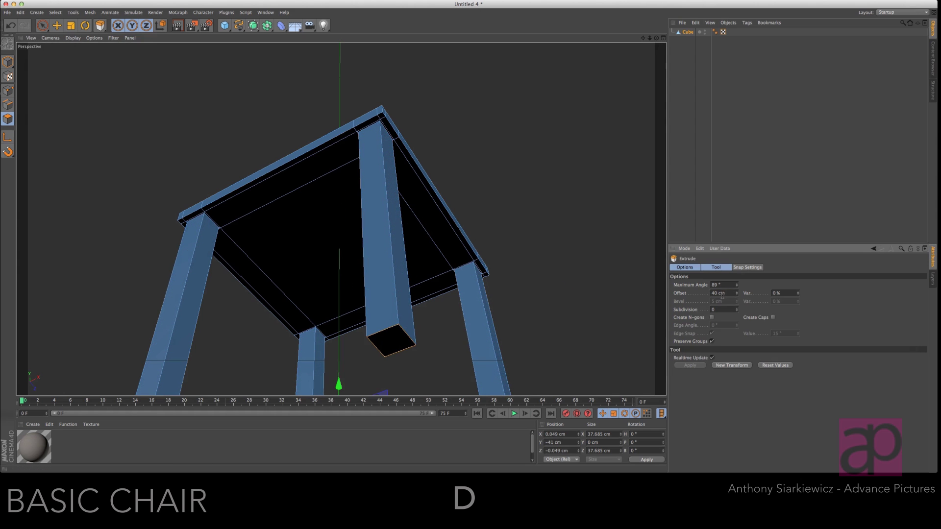
Step: Taper the leg at the negative X, negative Z corner by setting its bottom points' size to 2.5 cm in X and Z
left_click_drag(656, 37, 626, 73)
left_click(9, 91)
left_click_drag(43, 25, 51, 43)
left_click(69, 49)
left_click_drag(202, 335, 116, 294)
key("t")
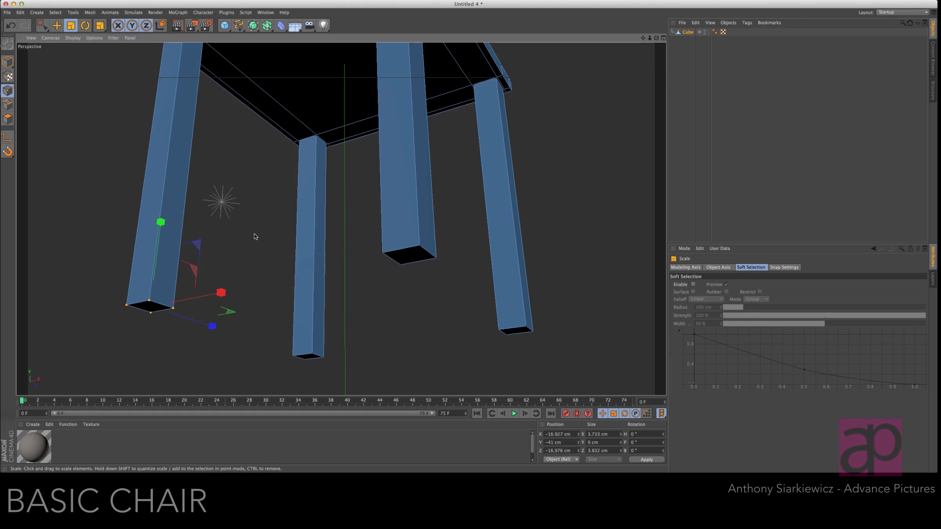
left_click_drag(246, 247, 187, 292)
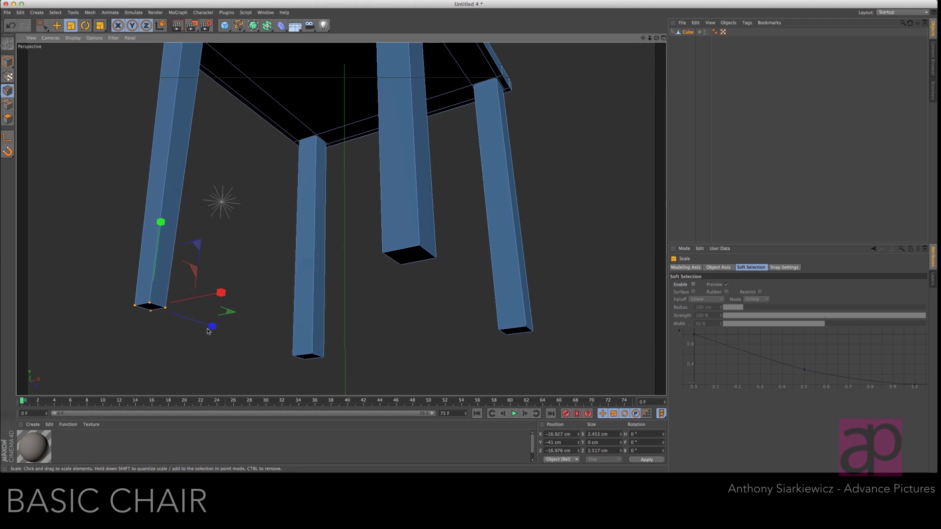
left_click(597, 436)
type("2.5")
left_click(607, 452)
type("2")
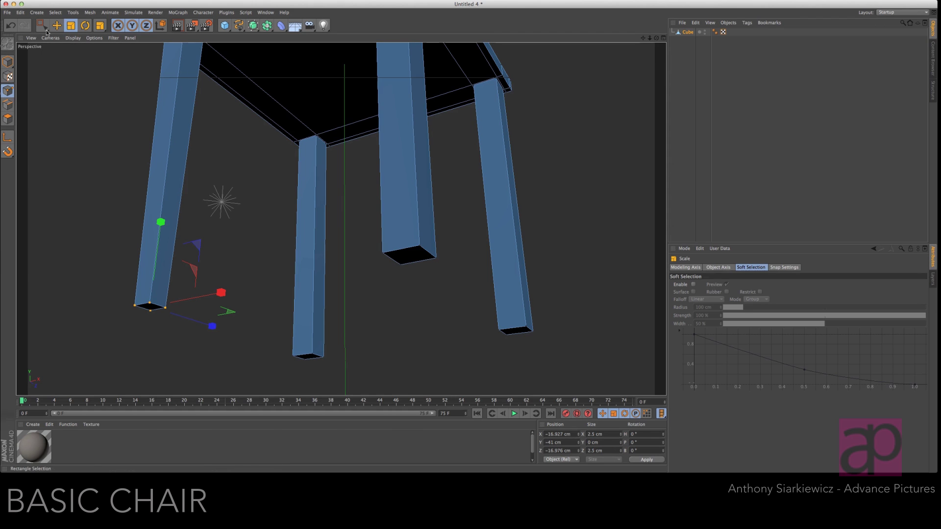
Step: Taper the leg at the negative X, positive Z corner by setting its bottom points' size to 2.5 cm in X and Z
type("0")
left_click_drag(327, 366, 289, 346)
left_click(592, 435)
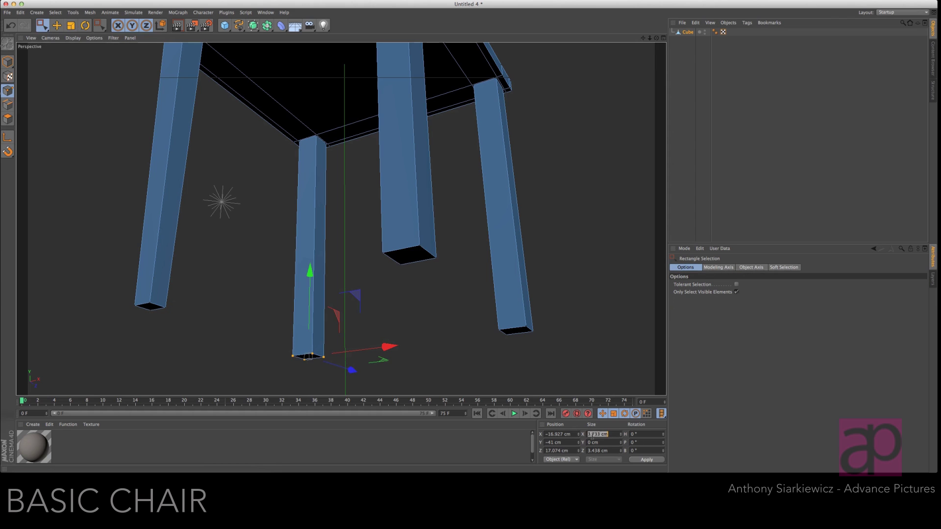
type("2.5")
key("Tab")
type("2")
key("Return")
Step: Taper the leg at the positive X, negative Z corner by setting its bottom points' size to 2.5 cm in X and Z
left_click_drag(443, 272, 378, 236)
left_click(595, 435)
type("2.5")
key("Tab")
key("Tab")
type("2.5")
key("Return")
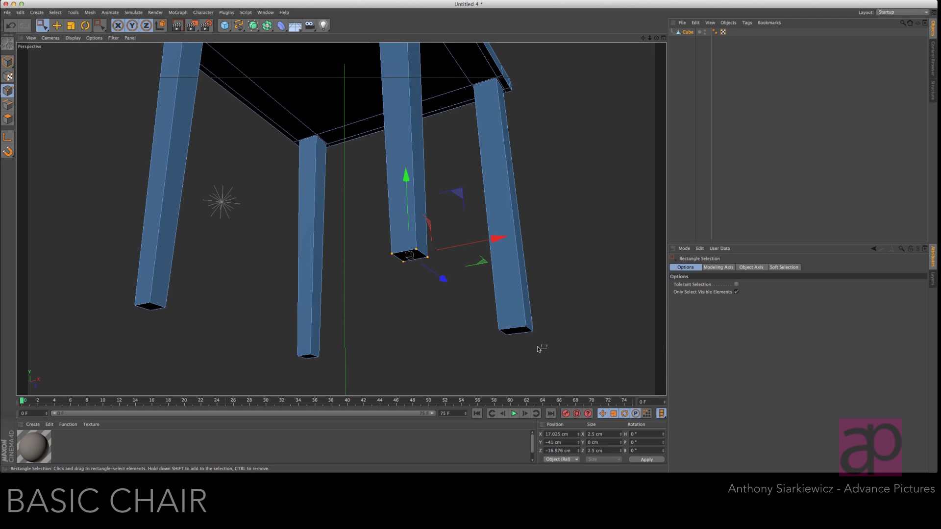
Step: Taper the last leg, at the positive X, positive Z corner, by setting its bottom points' size to 2.5 cm in X and Z
left_click_drag(543, 352, 496, 325)
left_click(599, 434)
type("2.5")
key("Tab")
key("Tab")
type("2.5")
left_click(656, 461)
Step: Select the two inner corner squares along the negative X side of the seat's top and inset them with Extrude Inner by 0.2 cm
left_click_drag(656, 38, 650, 39)
left_click_drag(42, 26, 64, 33)
left_click(8, 119)
left_click(309, 110)
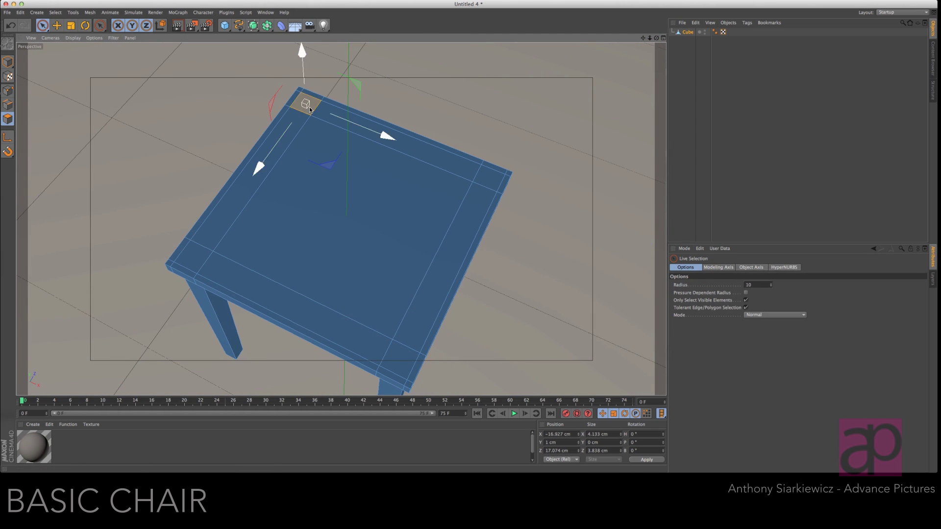
left_click(202, 263, "shift")
right_click(202, 266)
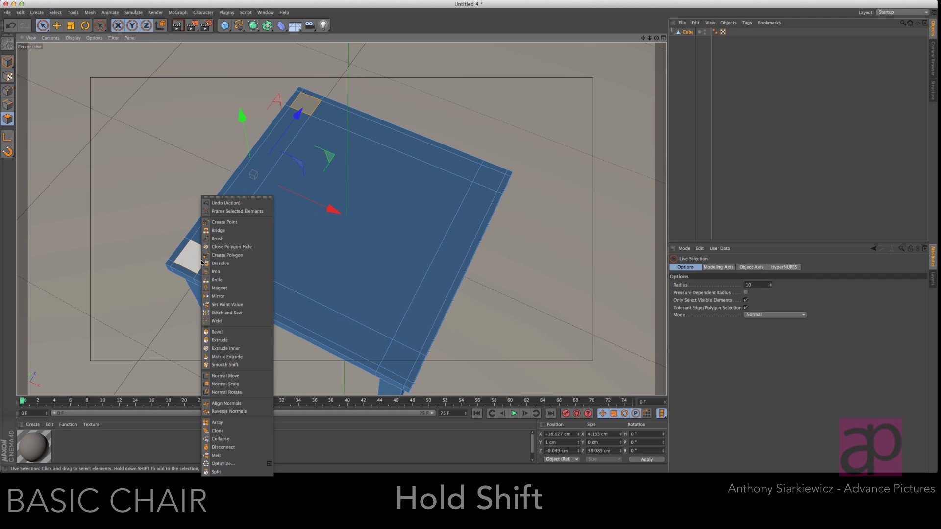
left_click(235, 349)
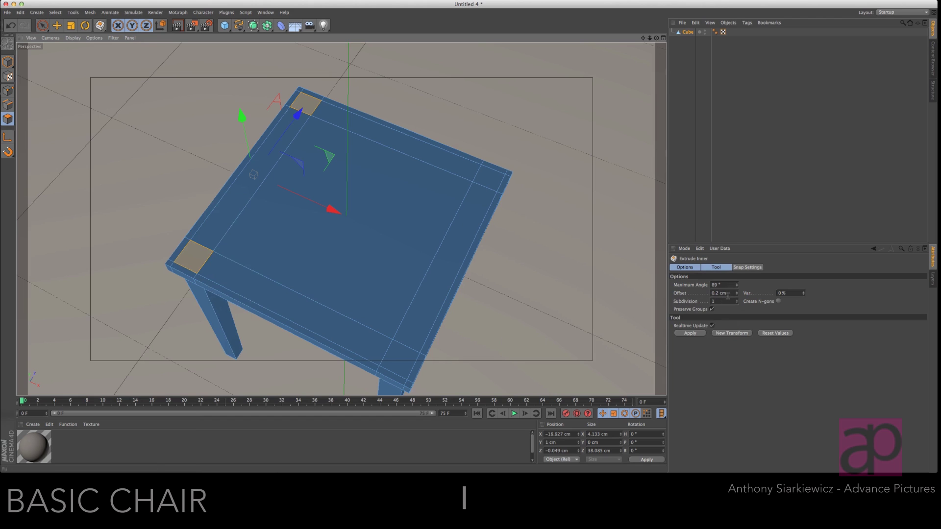
left_click(730, 334)
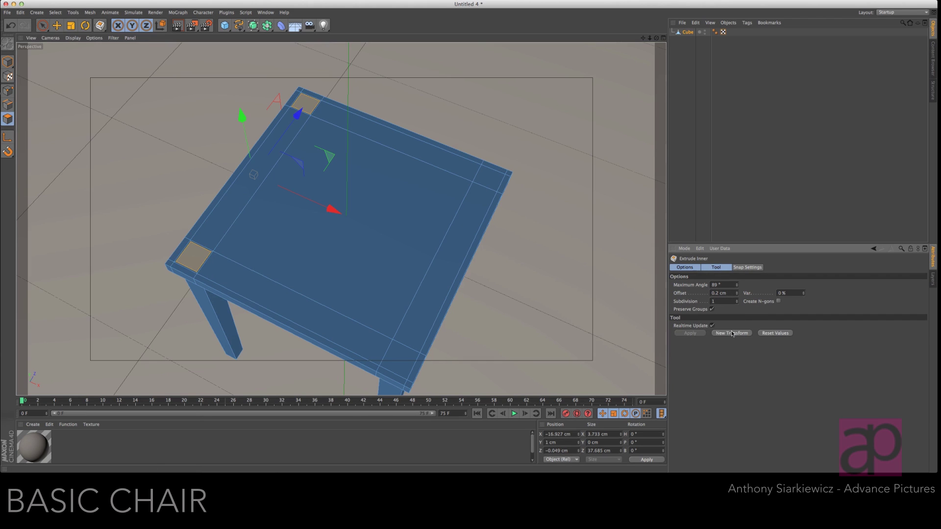
Step: Extrude the two inset squares on the seat's negative X side by 50 cm to form the back posts
right_click(192, 199)
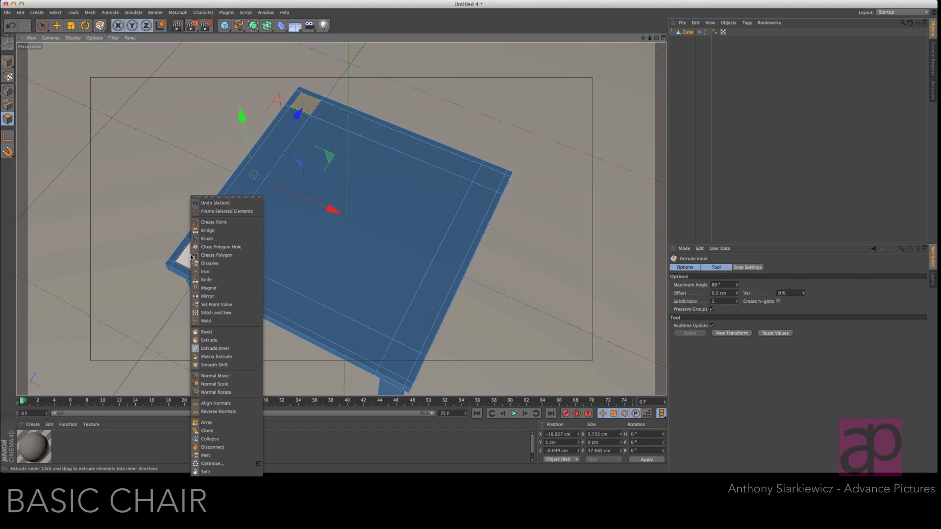
left_click(215, 340)
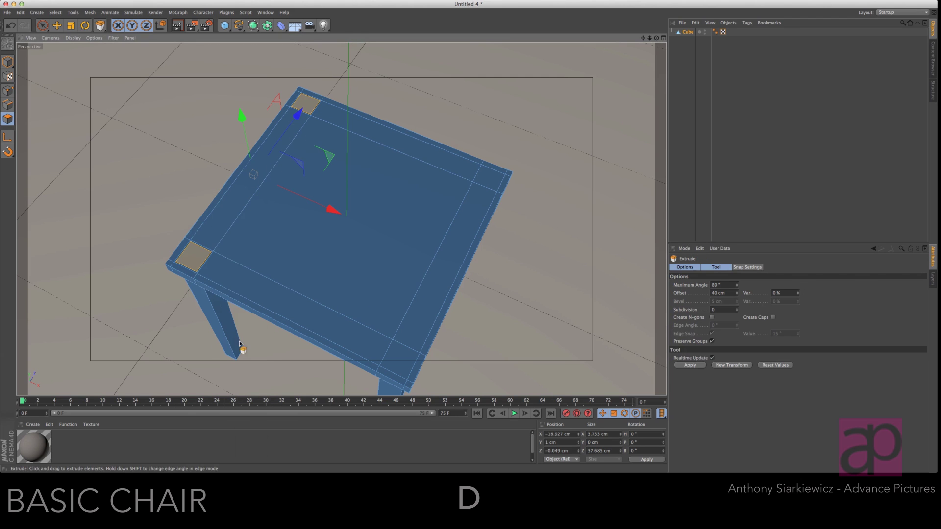
left_click(711, 294)
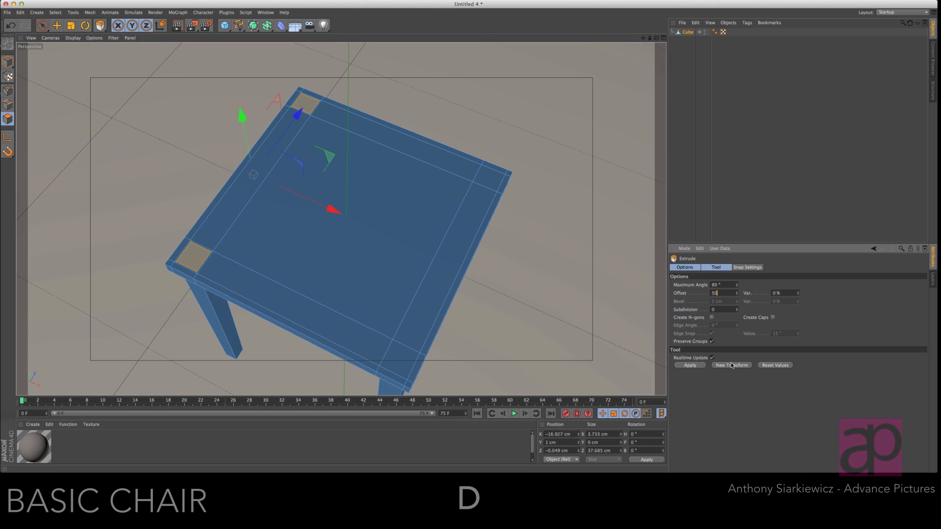
type("50")
key("Return")
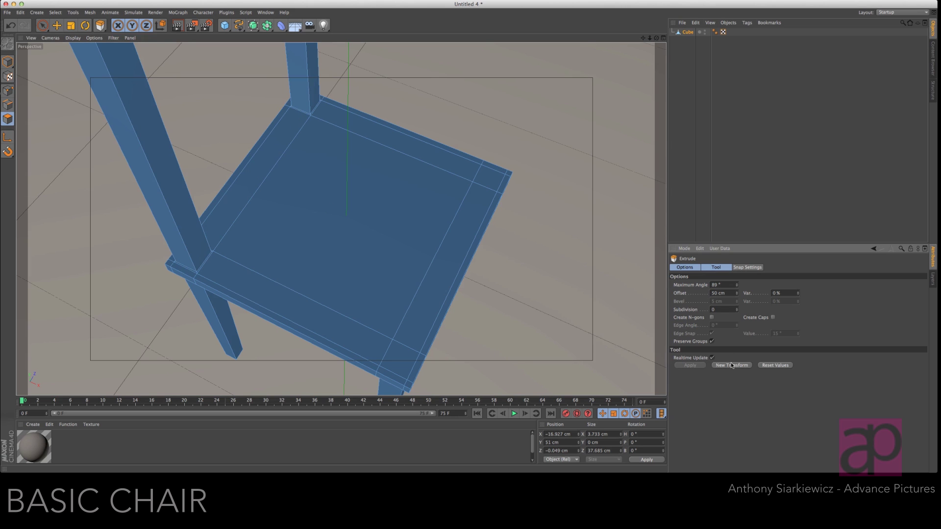
Step: Narrow the tops of both back posts by scaling the selected end faces to a 2 cm size in X
left_click_drag(650, 38, 447, 254)
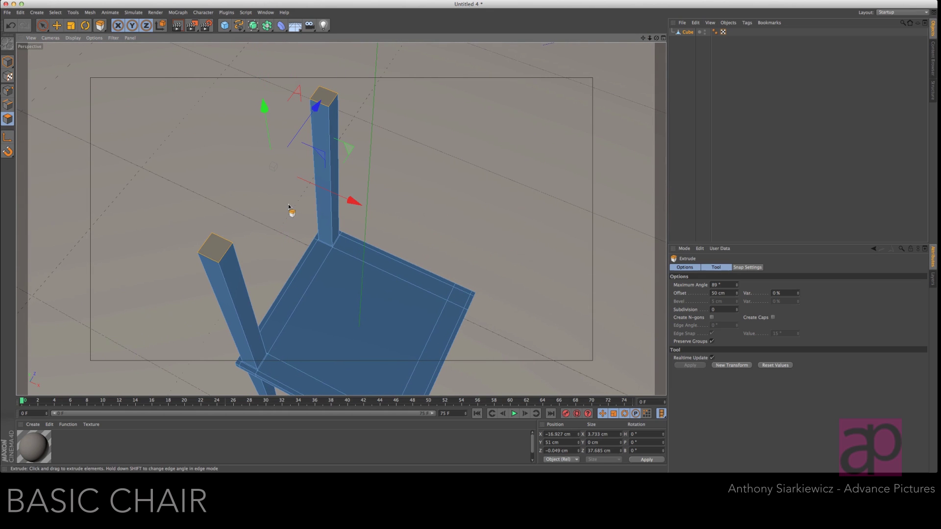
key("t")
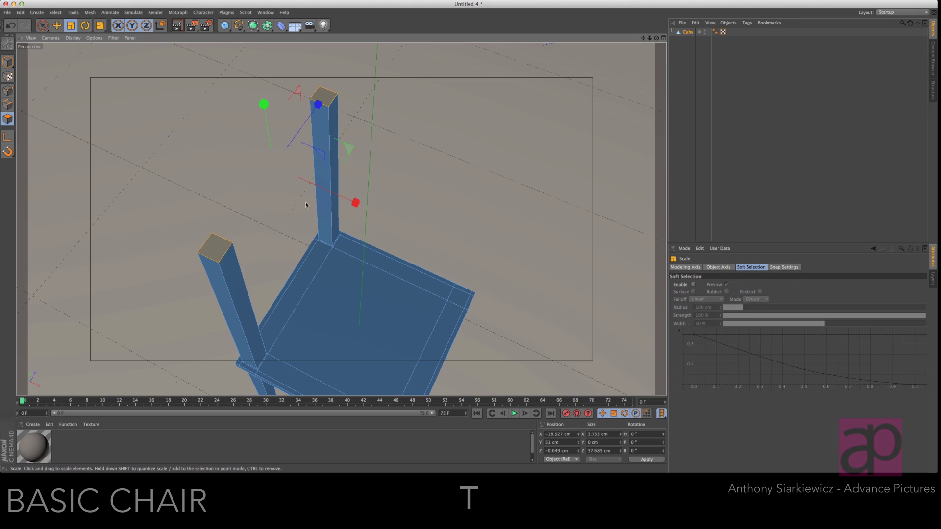
left_click_drag(356, 203, 300, 197)
double_click(603, 435)
type("2")
key("Return")
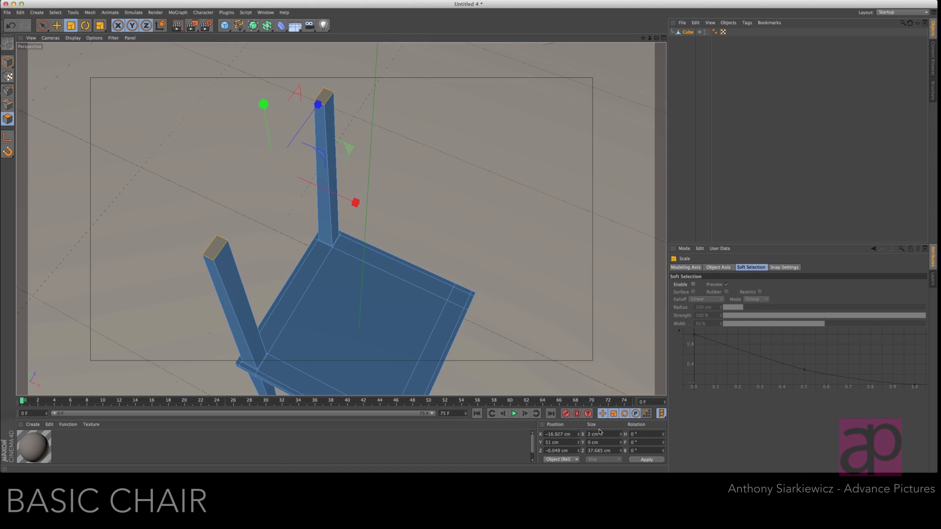
Step: With Only Select Visible Elements off for Rectangle Selection, move the positive Z back post's top points about 2 cm outward along Z
left_click(663, 39)
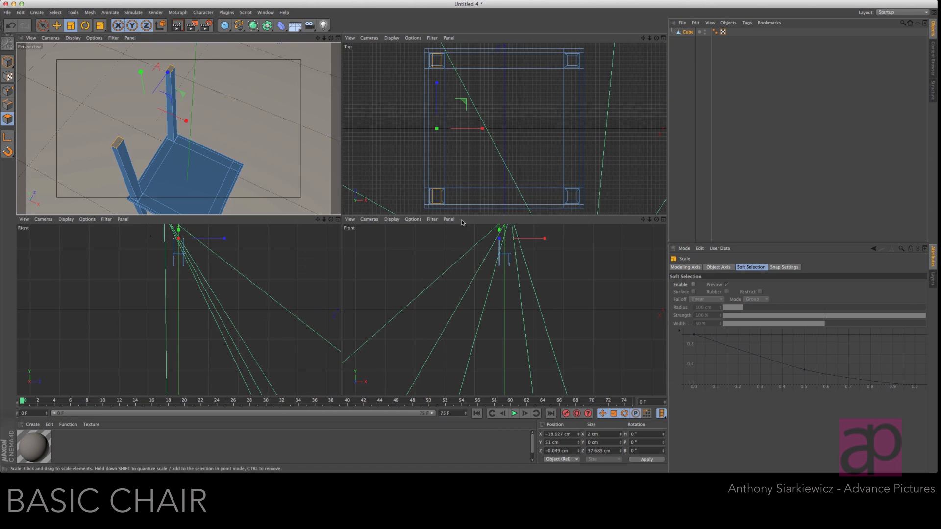
left_click_drag(324, 220, 363, 219)
scroll(178, 309, "up", 2)
left_click(43, 26)
left_click(83, 47)
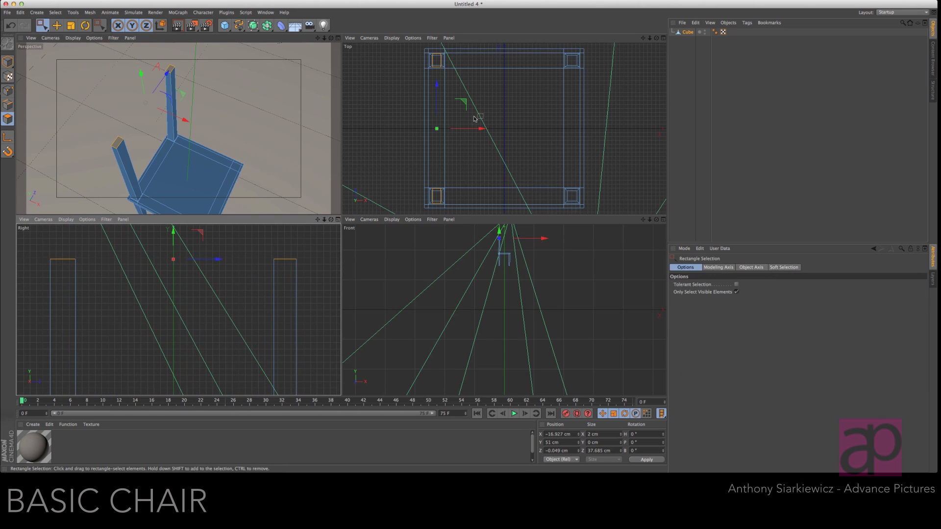
left_click(736, 292)
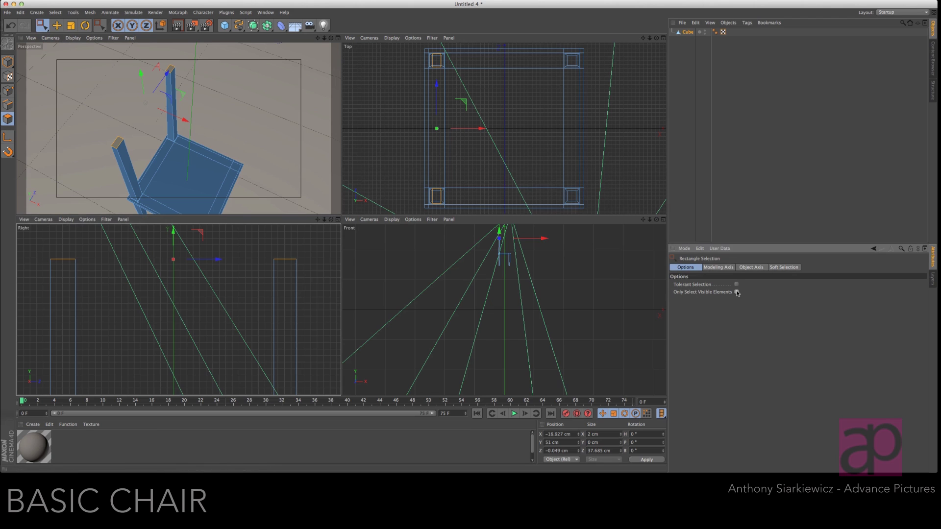
left_click_drag(305, 250, 262, 273)
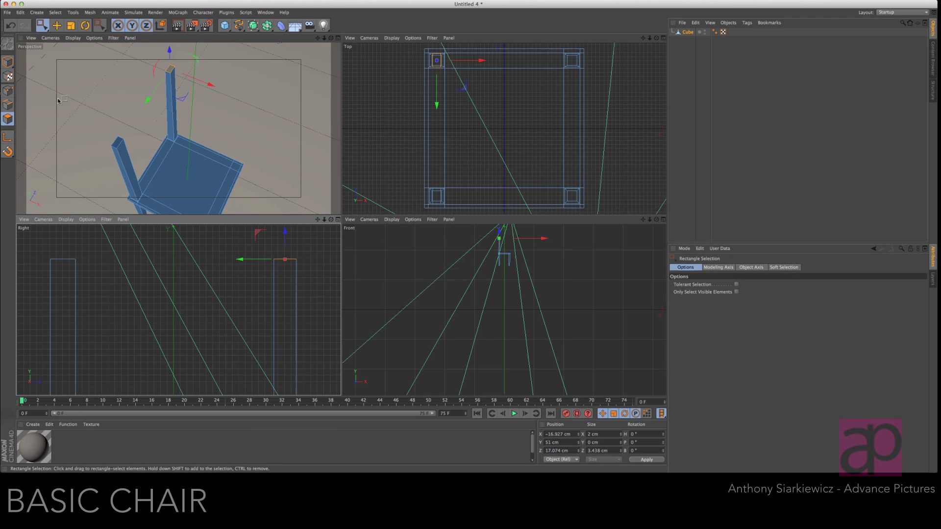
left_click(7, 91)
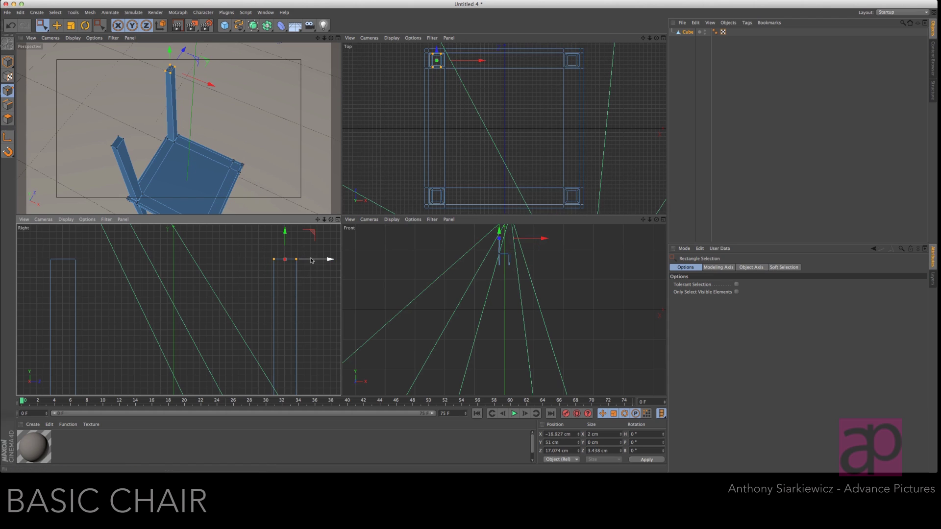
left_click_drag(312, 261, 324, 264)
Step: Move the top points of the negative Z back post outward to about Z -19 cm
left_click_drag(80, 251, 39, 280)
left_click_drag(101, 259, 87, 260)
left_click(337, 38)
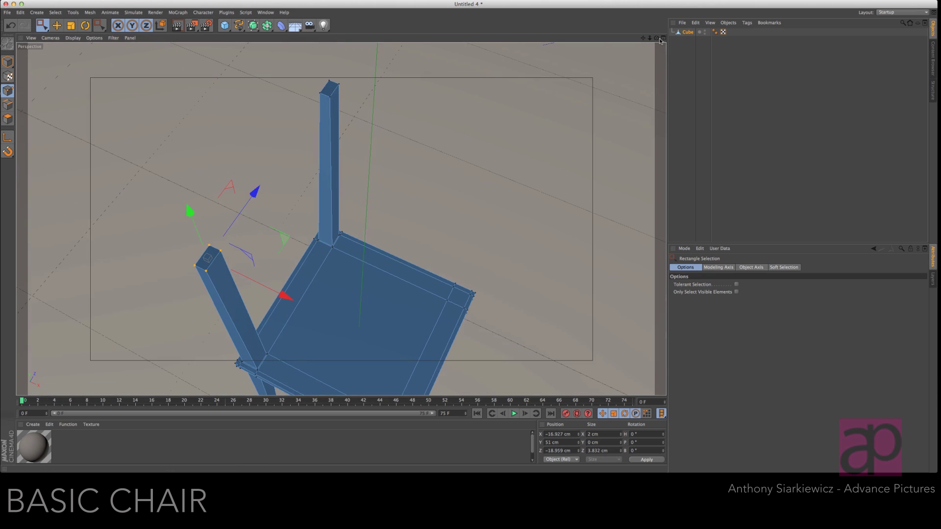
Step: Select the side faces of both back posts and bevel them with a 0.1 cm extrusion and inner offset
left_click_drag(656, 38, 447, 255)
left_click_drag(43, 28, 64, 32)
left_click(10, 121)
left_click_drag(643, 38, 445, 260)
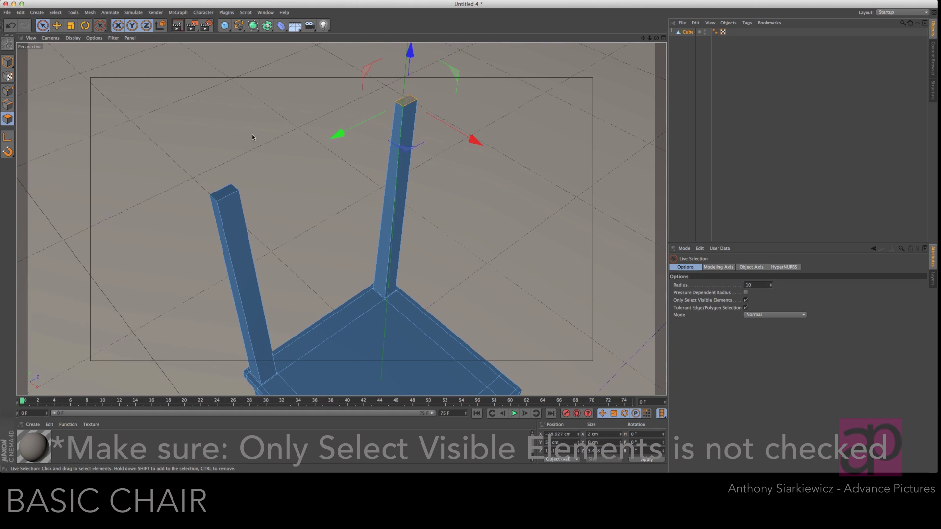
left_click_drag(189, 220, 256, 225)
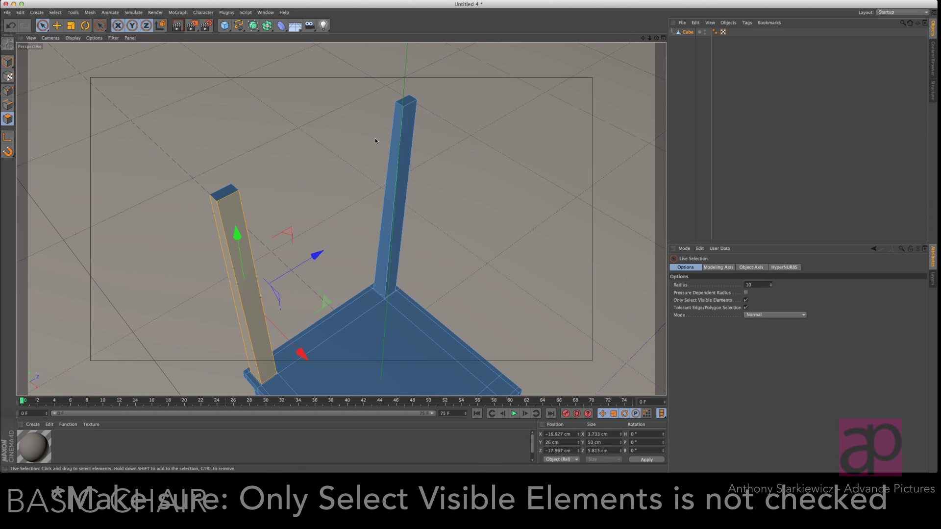
left_click(400, 147, "shift")
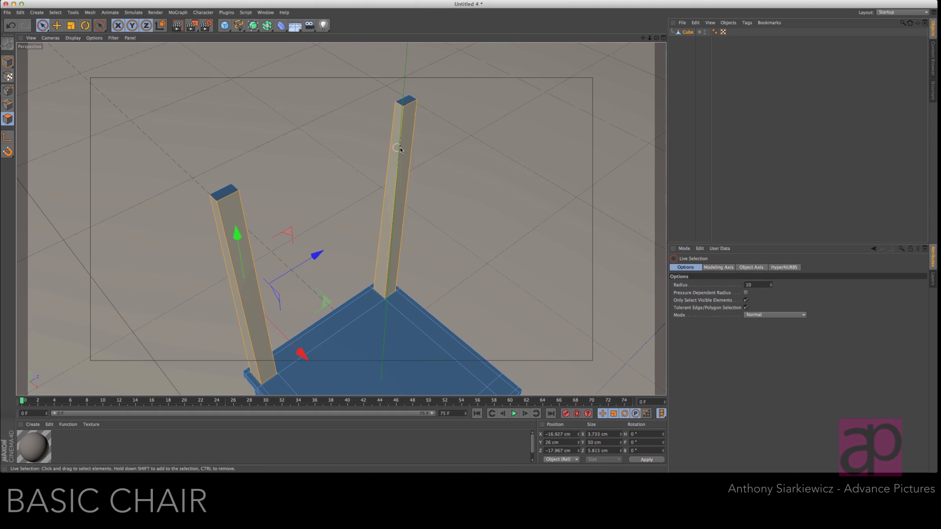
right_click(430, 122)
left_click(463, 270)
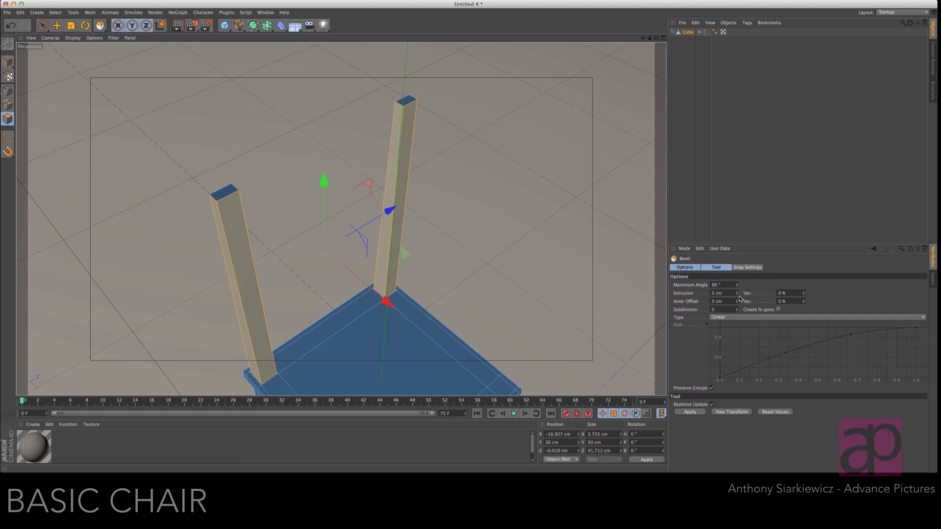
left_click_drag(471, 266, 445, 254)
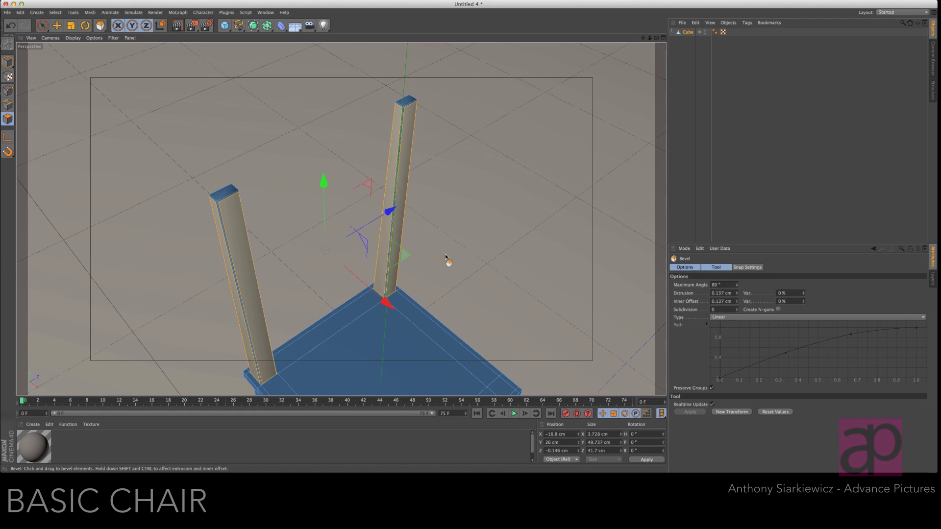
left_click(722, 293)
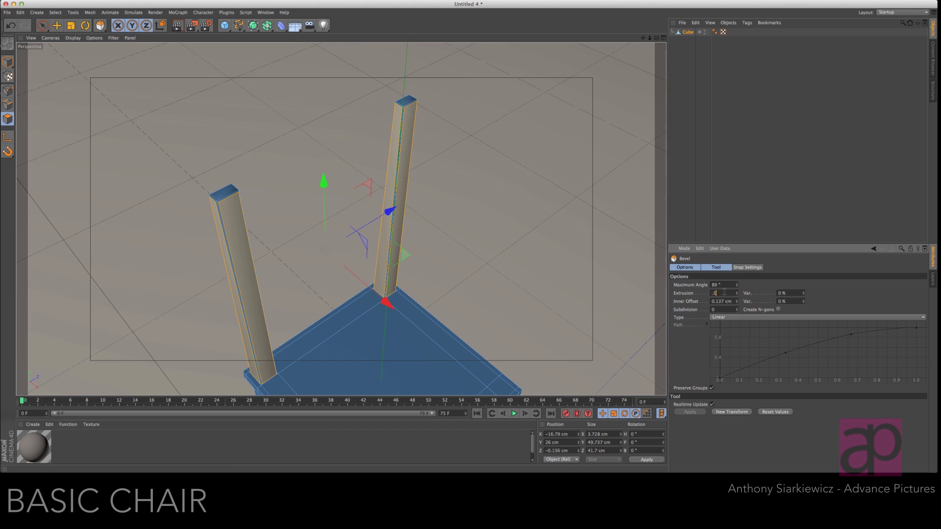
type(".1")
key("Return")
Step: Select the side faces of all four legs and bevel them with 0.1 cm extrusion and inner offset, undoing any extra bevel change
left_click_drag(643, 38, 448, 254)
mouse_move(41, 27)
left_mouse_down()
mouse_move(47, 80)
mouse_move(59, 33)
left_mouse_up()
left_click_drag(212, 316, 402, 292)
double_click(429, 294, "shift")
double_click(538, 245, "shift")
right_click(630, 228)
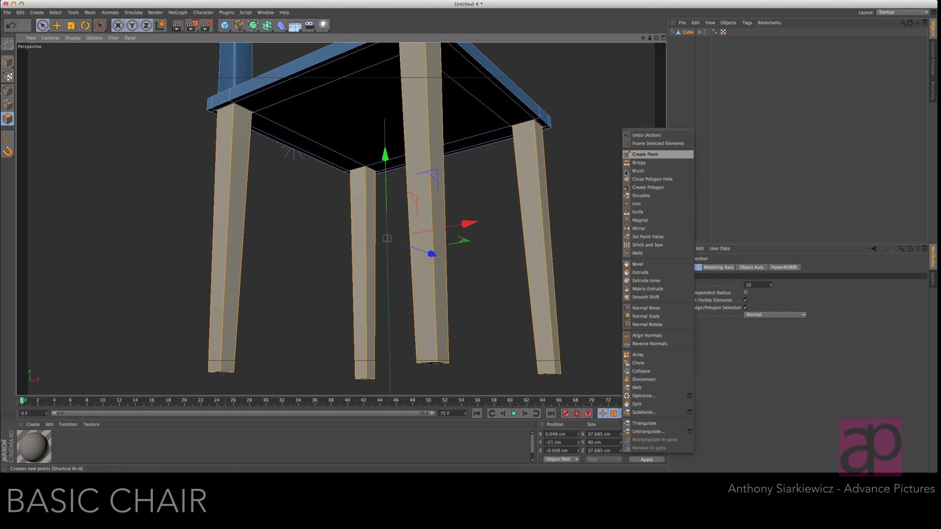
left_click(638, 265)
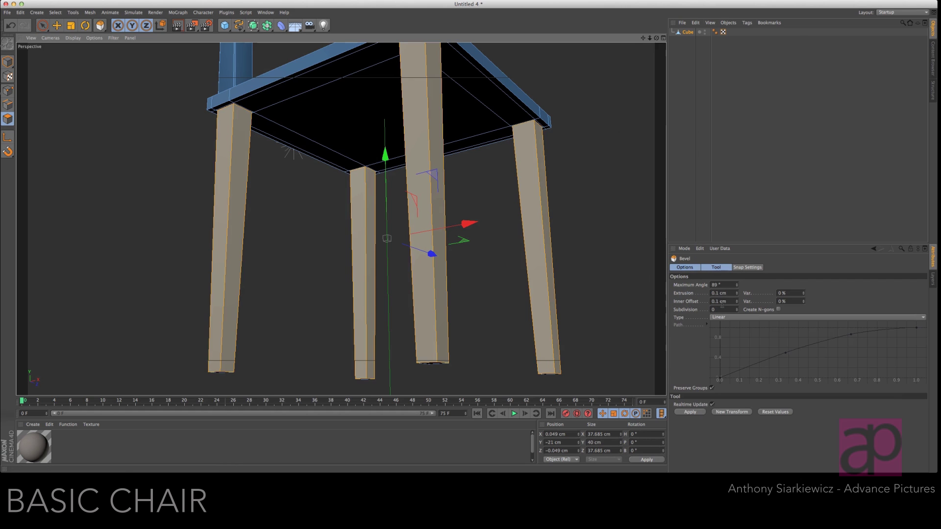
left_click(729, 413)
left_click_drag(642, 44, 445, 261)
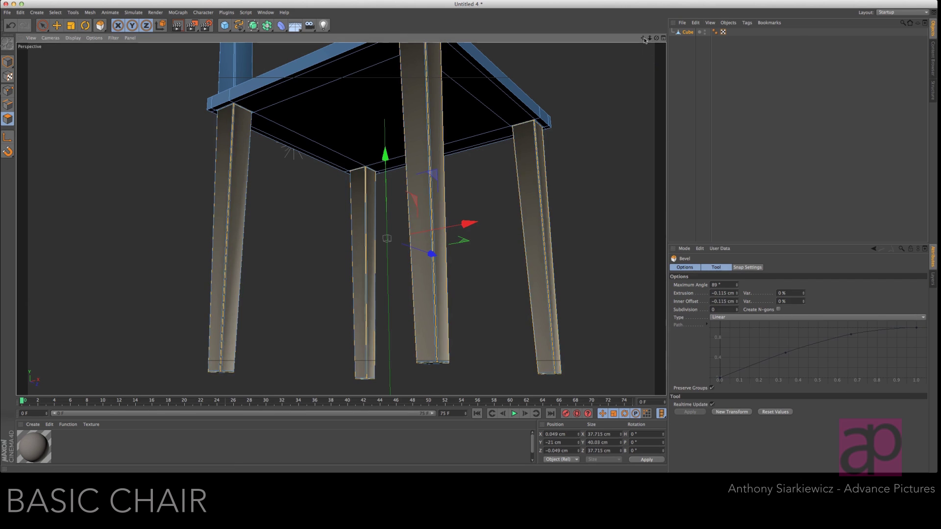
left_click_drag(645, 40, 216, 184)
key("super+z")
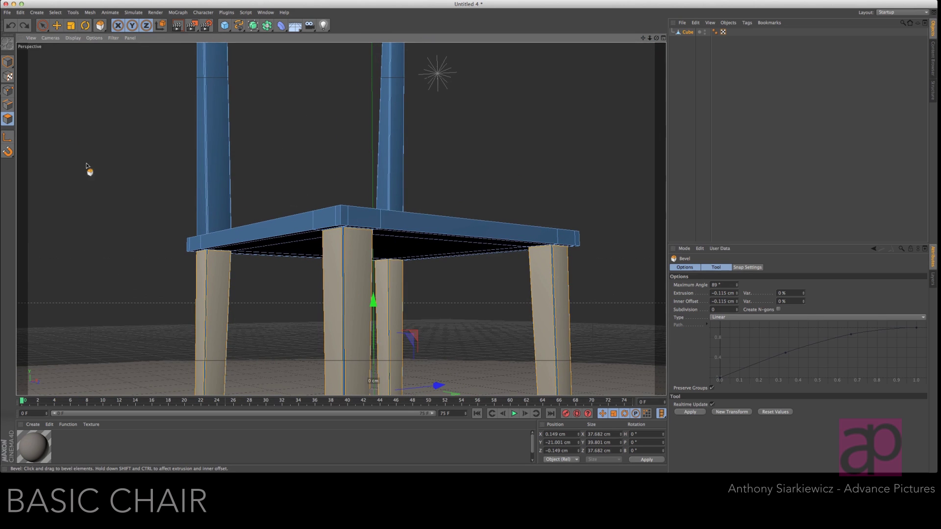
Step: Loop-select the faces around the seat's outer edge and bevel them with 0.1 cm extrusion and inner offset
left_click(42, 25)
left_click(428, 227)
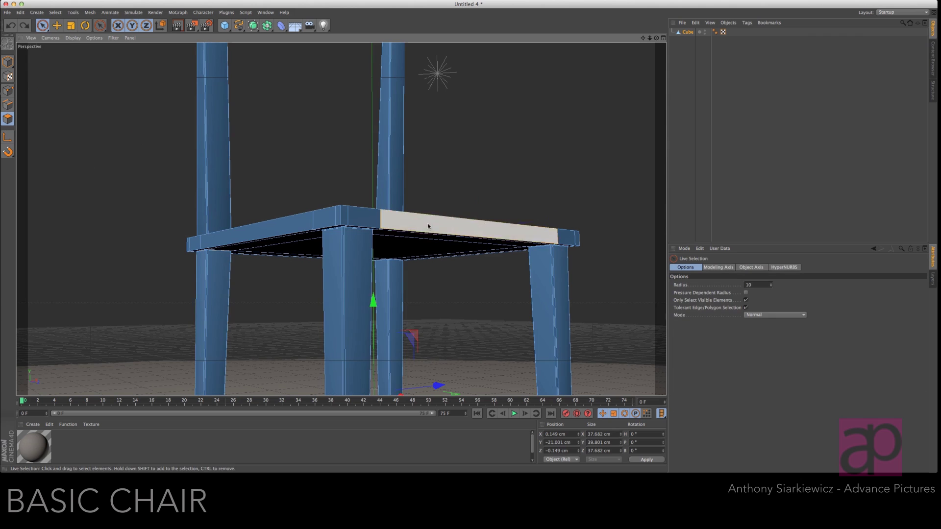
left_click(55, 12)
left_click(69, 70)
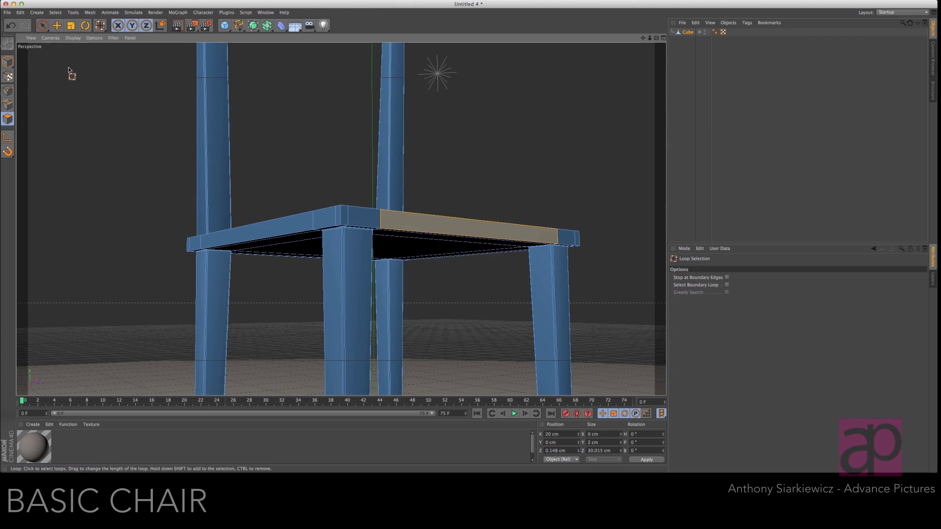
left_click(374, 216)
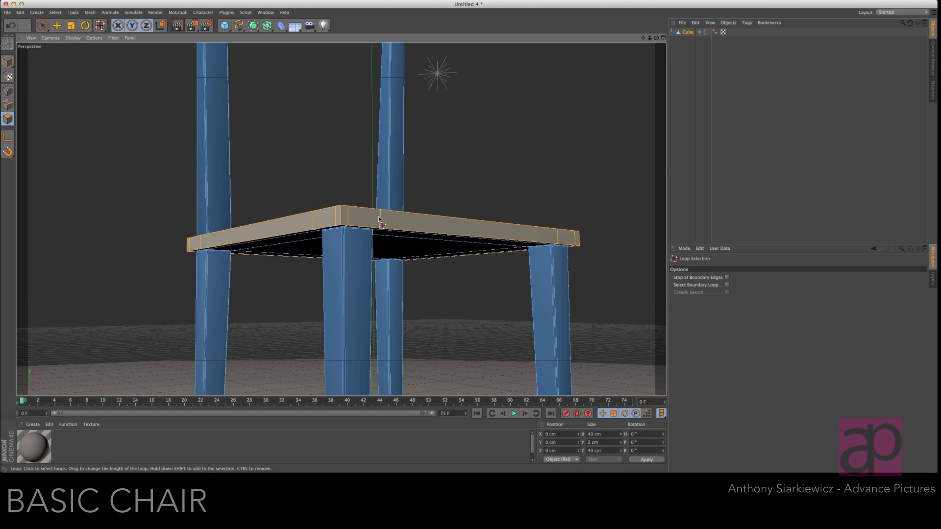
left_click_drag(499, 168, 558, 220, "alt")
right_click(562, 220)
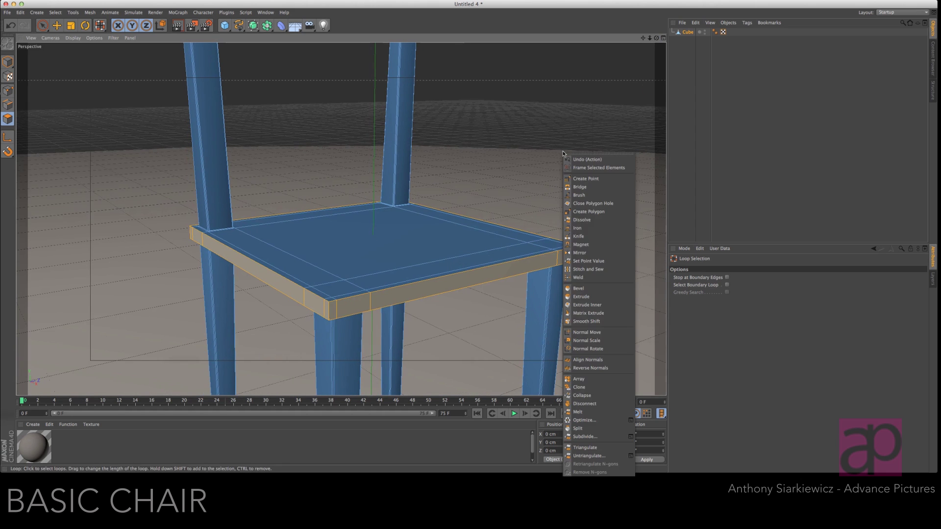
left_click(591, 288)
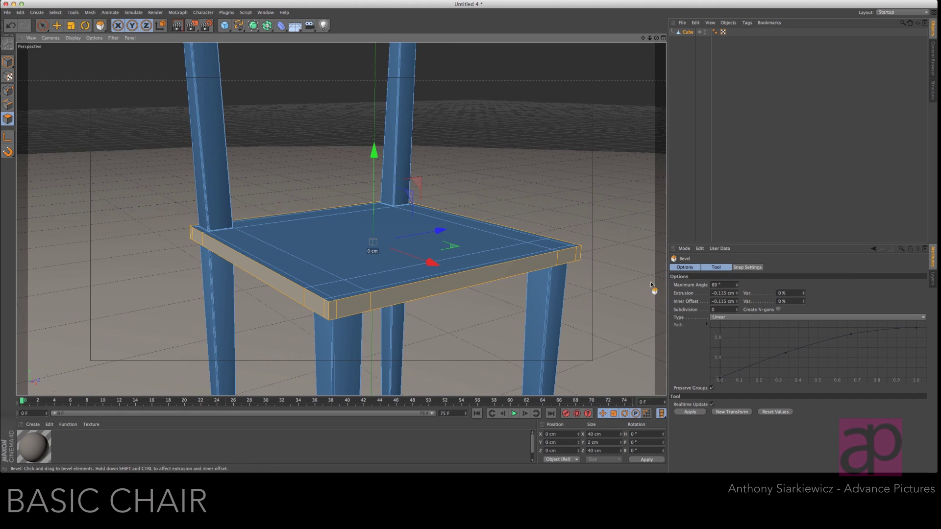
left_click(726, 293)
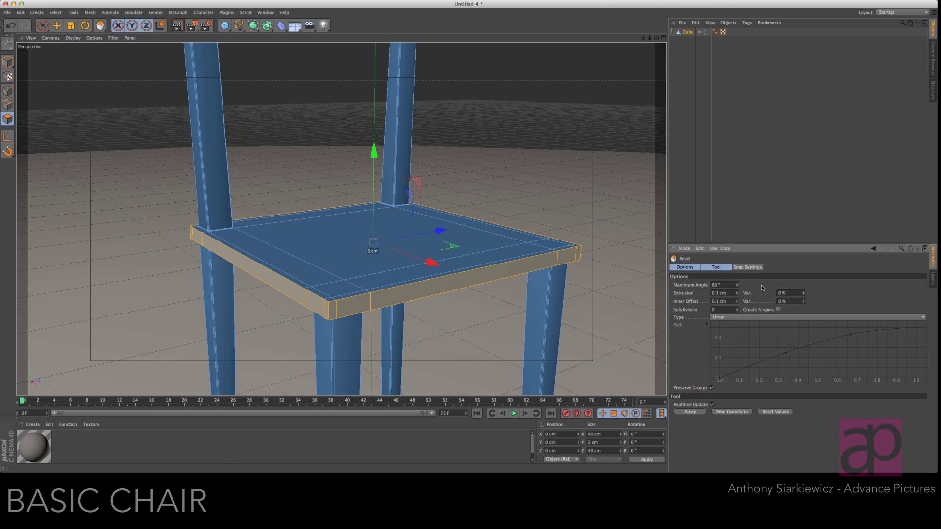
left_click(723, 413)
Step: Add a new cube primitive and set its size to 2 cm in X, Y and Z
left_click_drag(656, 38, 447, 255)
scroll(447, 256, "down", 4)
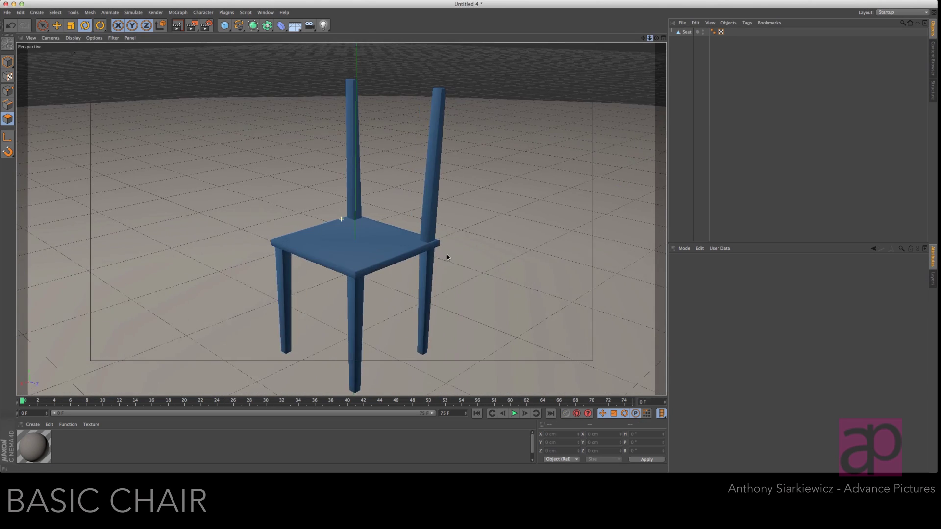
left_click_drag(650, 38, 630, 39)
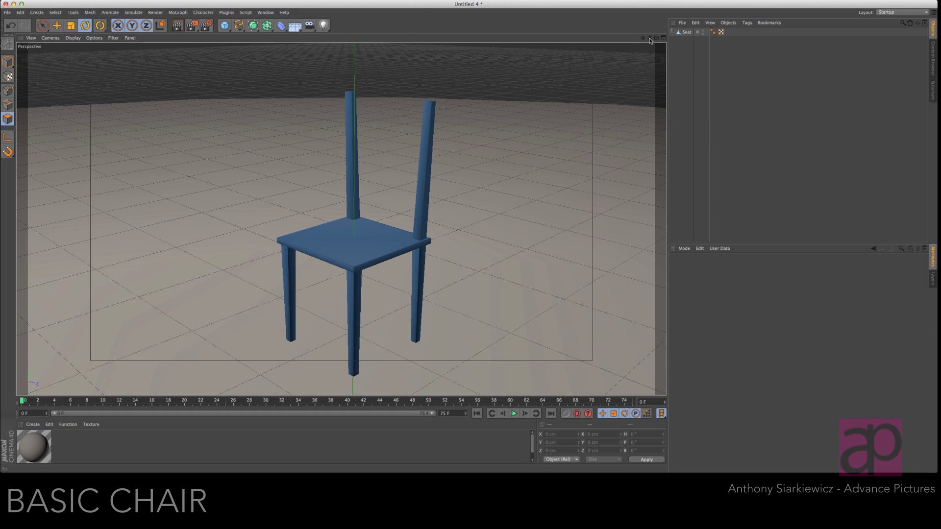
left_click(225, 25)
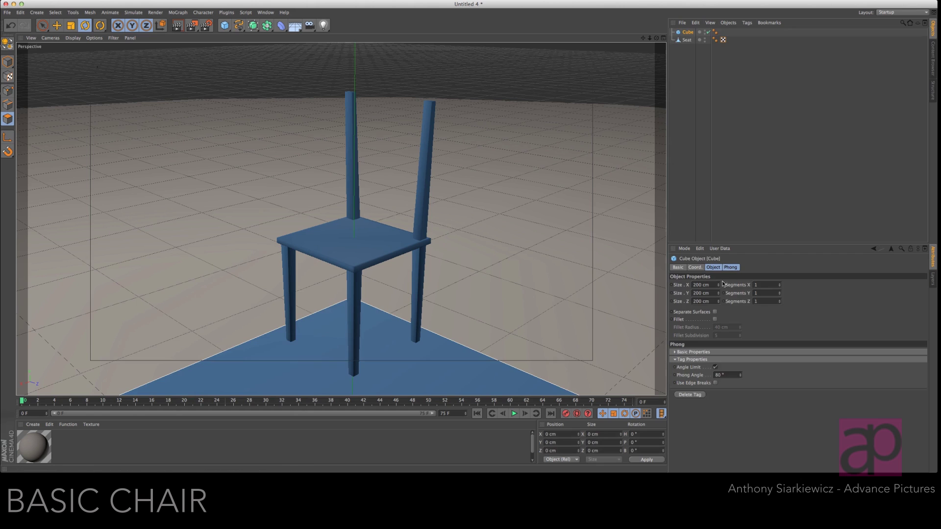
type("2")
key("Tab")
type("2")
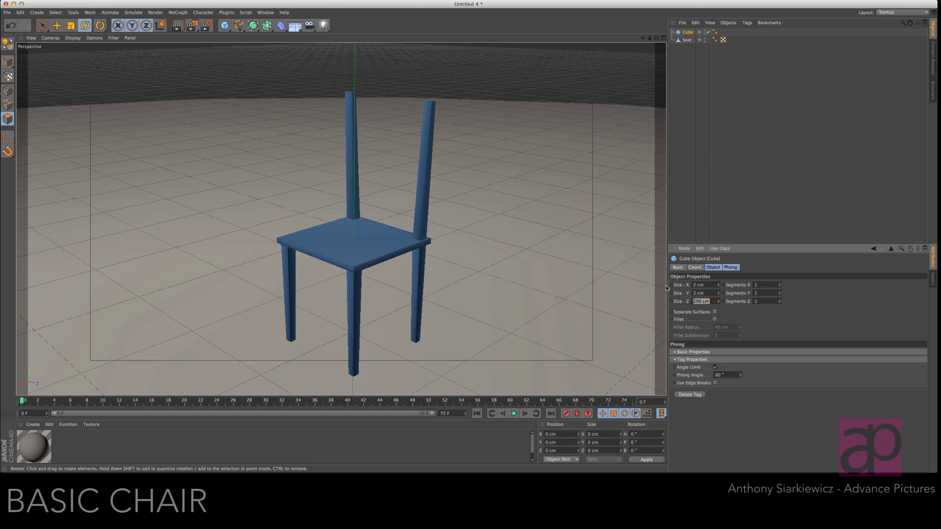
key("Tab")
type("2")
key("Return")
Step: Place the cube below Seat in the object list and set its size to 6 cm in Y and 33 cm in Z
scroll(447, 255, "down", 3)
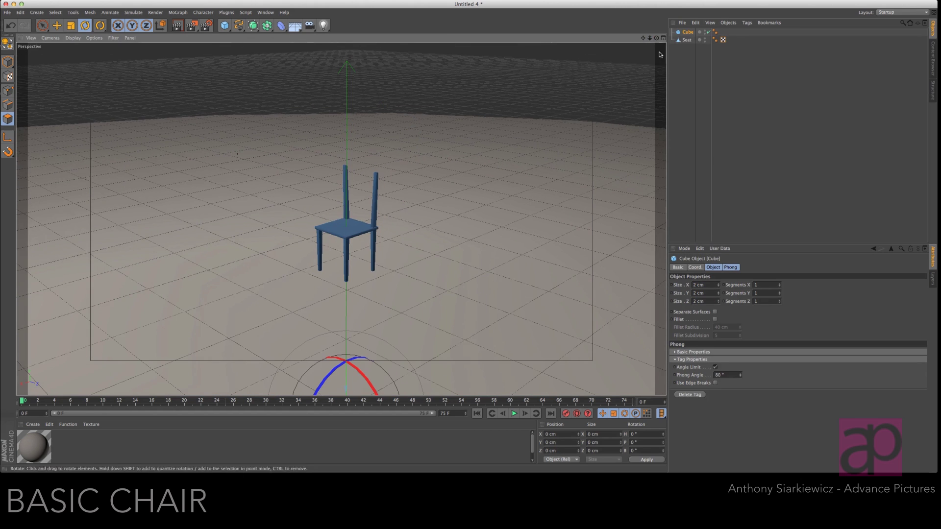
scroll(446, 257, "down", 2)
key("e")
left_click_drag(343, 275, 357, 148)
left_click_drag(650, 38, 447, 257)
left_click_drag(657, 38, 447, 257)
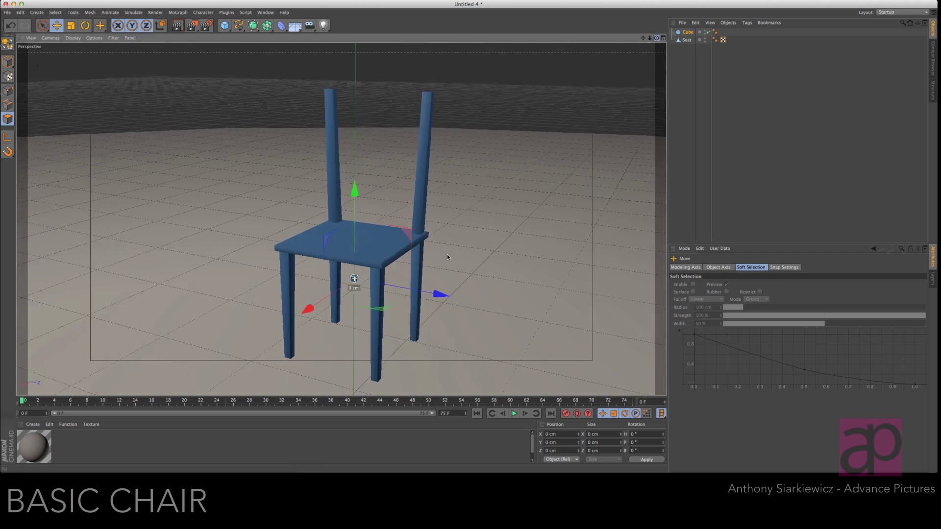
left_click(663, 38)
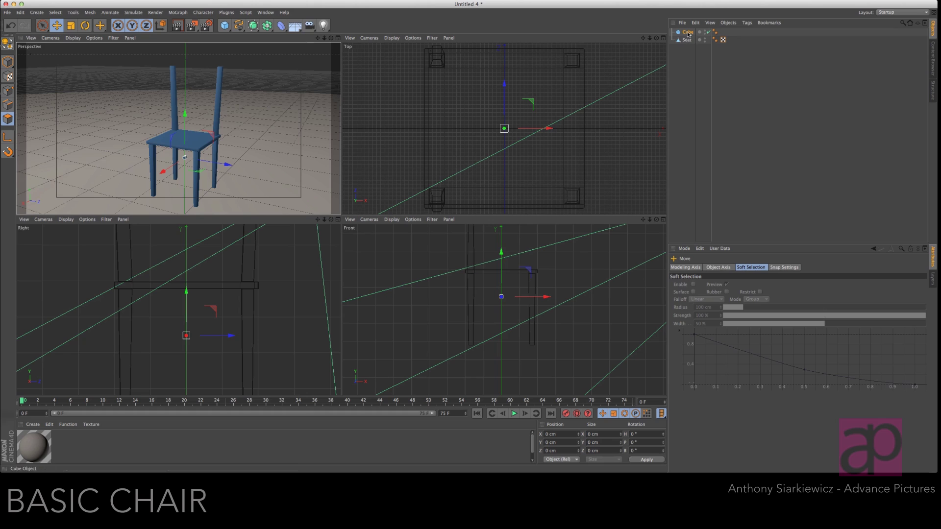
left_click_drag(688, 33, 689, 47)
left_click(719, 294)
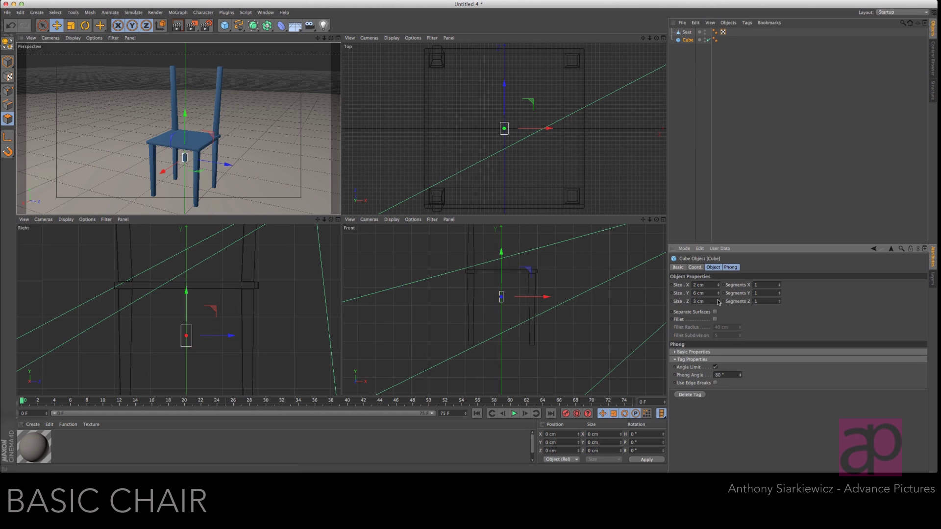
left_click_drag(718, 302, 718, 302)
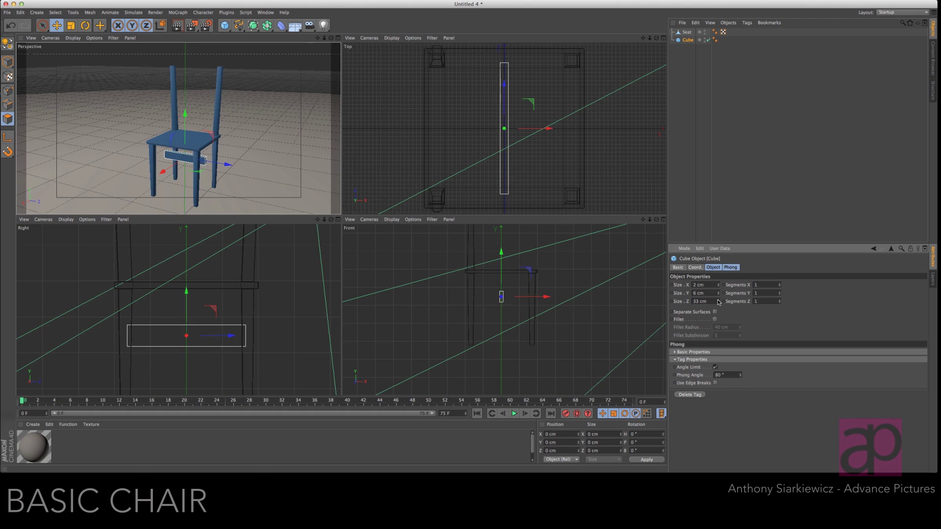
Step: Move the rail up under the seat between the back legs and place a copy of it between the front legs
left_click_drag(187, 291, 186, 255)
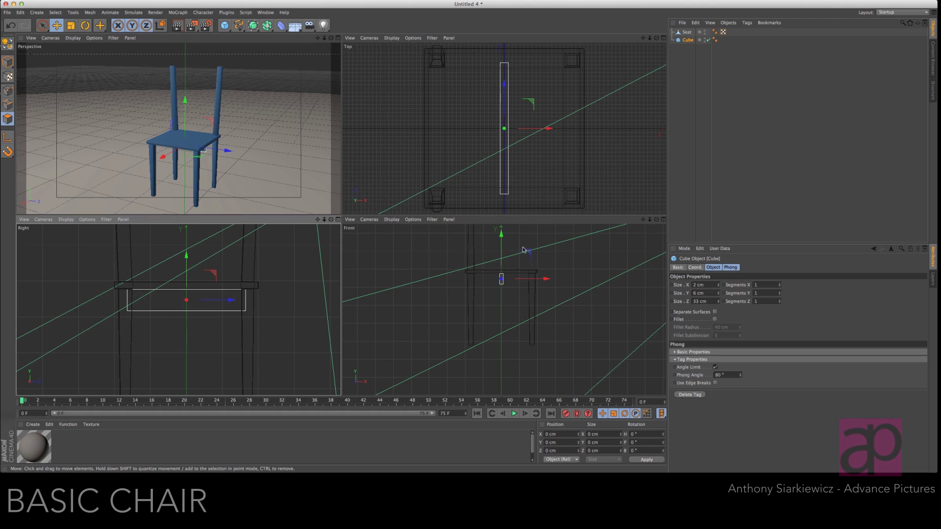
left_click_drag(546, 280, 515, 280)
left_click_drag(686, 40, 686, 57)
left_click_drag(516, 279, 581, 278)
Step: Duplicate both under-seat rails and rotate the copies 90° around the vertical axis to form the side rails
left_click(687, 39, "ctrl")
left_click_drag(691, 73, 691, 73, "ctrl")
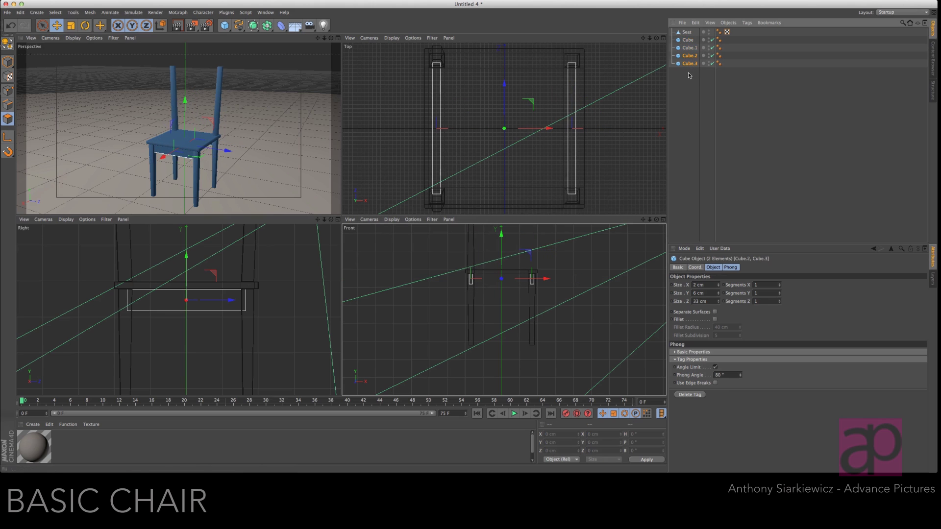
key("r")
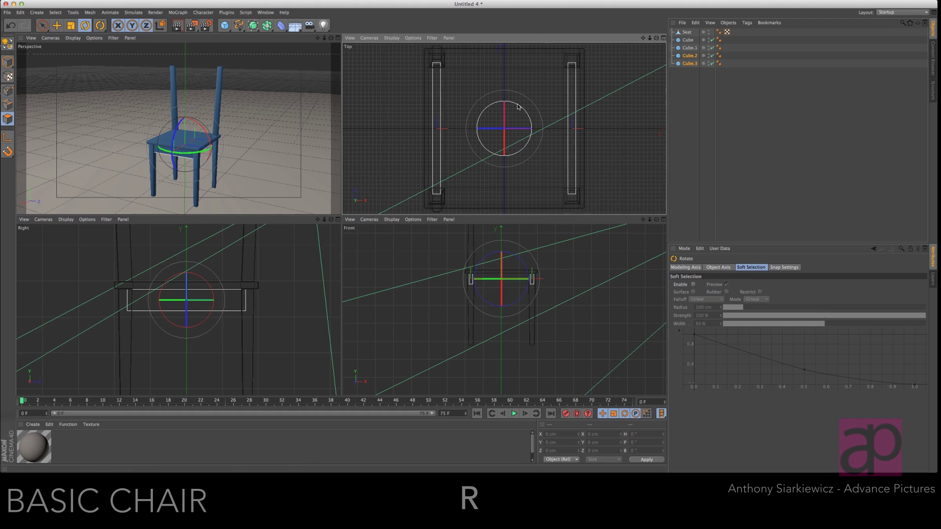
left_click_drag(517, 106, 532, 143)
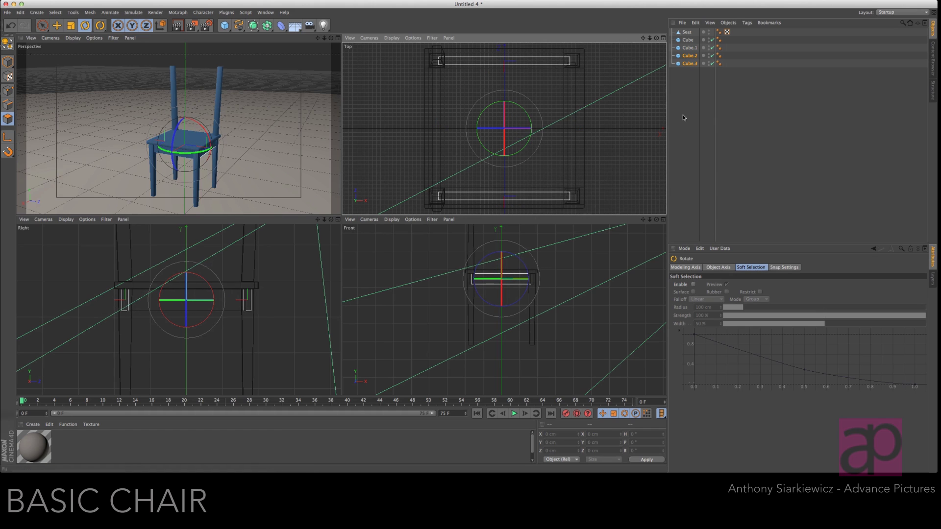
Step: Fillet all four under-seat rails with a 0.2 cm radius and 3 subdivisions
left_click_drag(690, 72, 687, 37)
left_click(715, 319)
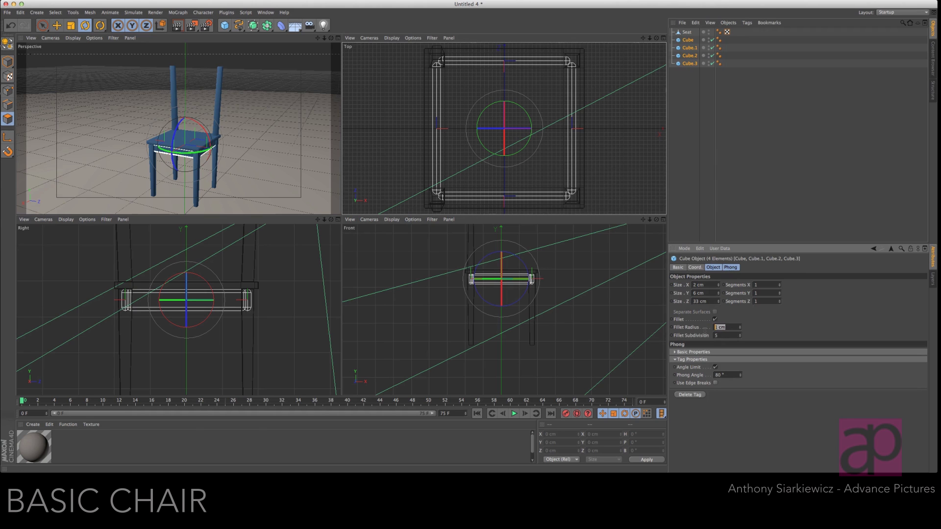
type("3")
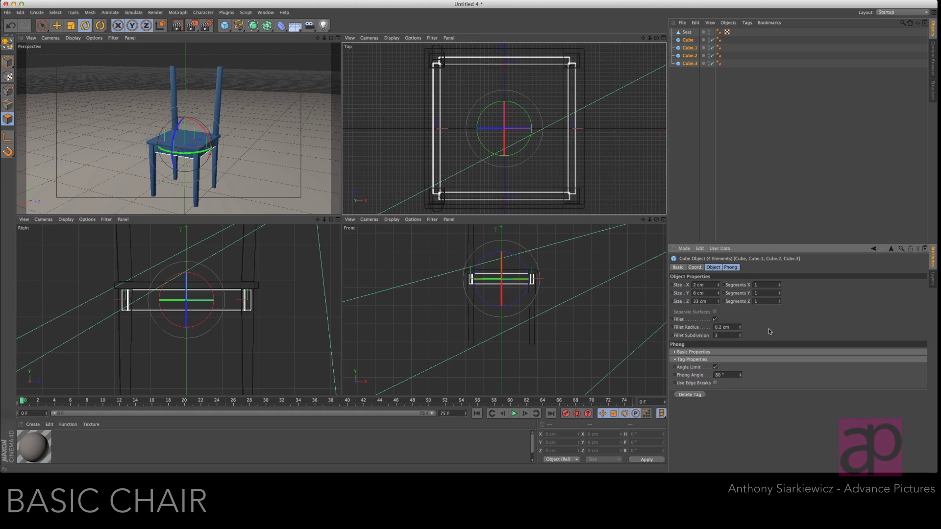
Step: Duplicate the four under-seat rails and move the copies down to about mid-height of the legs
left_click_drag(688, 67, 685, 70)
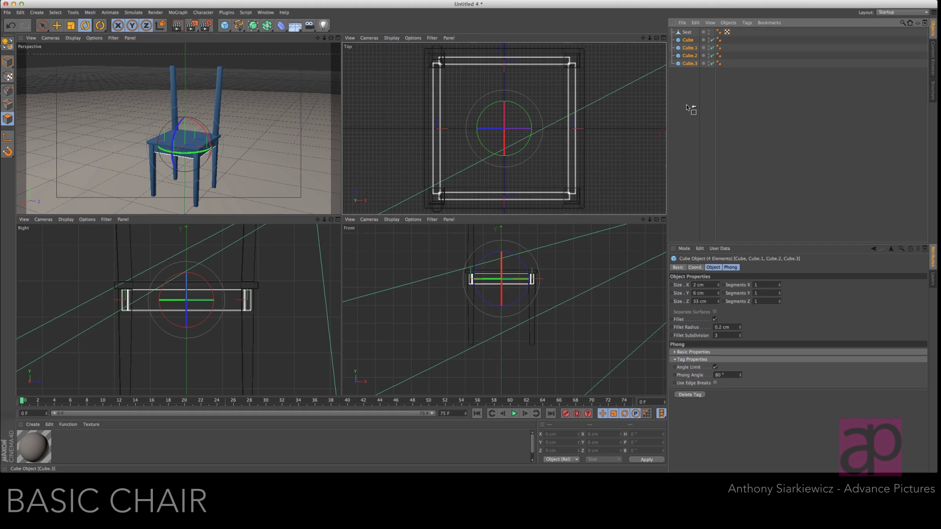
left_click_drag(691, 109, 691, 109, "ctrl")
key("e")
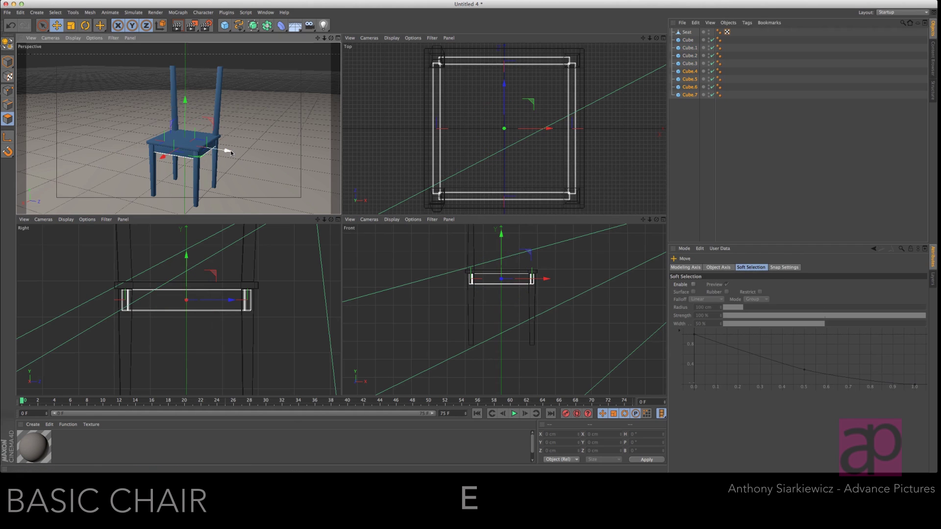
left_click_drag(185, 95, 185, 121)
Step: Set the Y size of the four lower rails to 3 cm
left_click(695, 112)
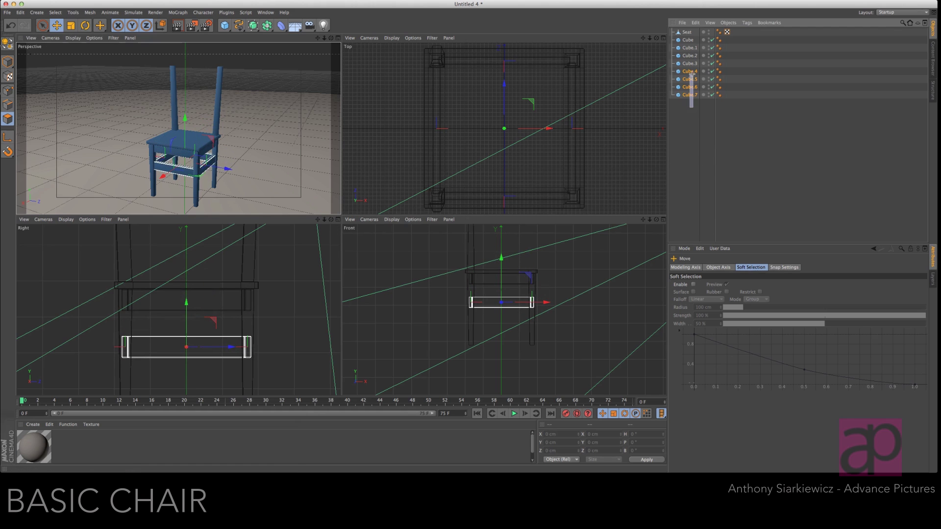
left_click(718, 295)
left_click(718, 295)
left_click(718, 295)
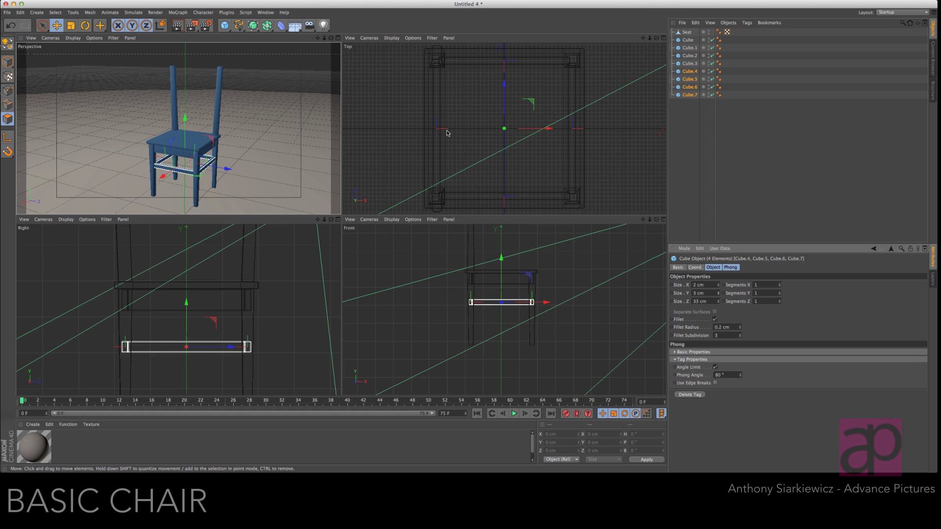
Step: Select the lower front and back rails and move them down below the level of the side rails
left_click_drag(696, 116, 685, 84)
left_click(688, 71)
left_click(688, 78, "shift")
left_click_drag(186, 118, 189, 126)
left_click(687, 156)
Step: Duplicate the back under-seat rail and move the copy up above the seat between the back posts
left_click(688, 40)
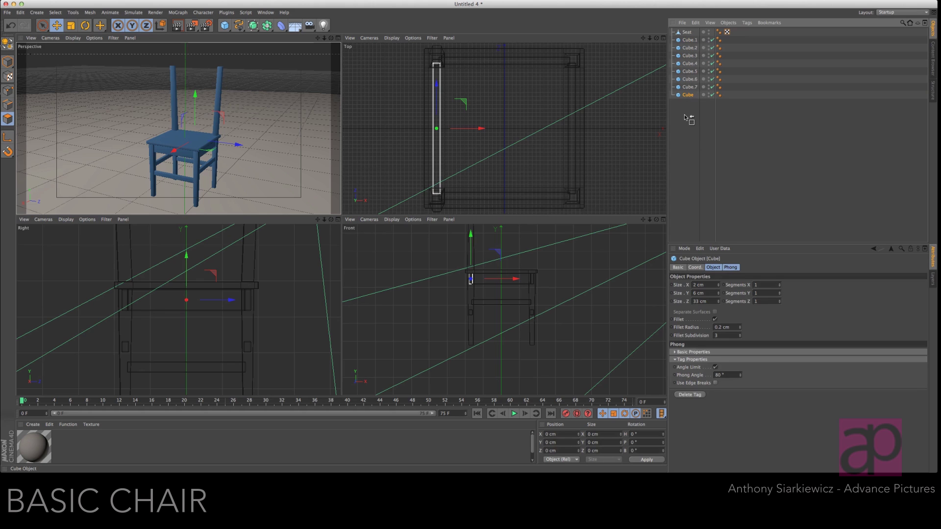
left_click_drag(685, 117, 687, 117, "ctrl")
left_click_drag(471, 236, 471, 215)
left_click_drag(650, 219, 639, 327)
left_click_drag(447, 257, 488, 301)
left_click_drag(472, 360, 485, 358)
left_click_drag(456, 322, 456, 213)
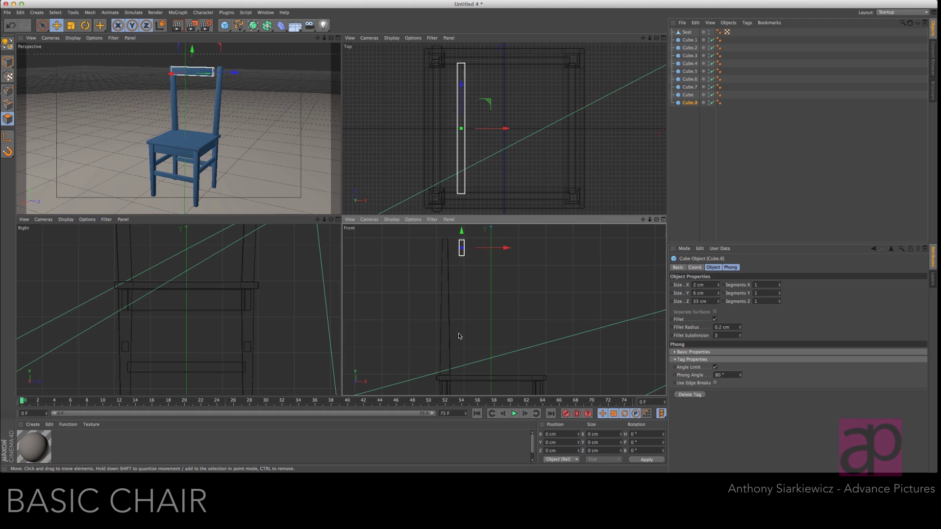
key("super+z")
left_click_drag(461, 313, 447, 255)
key("ctrl+z")
key("ctrl+z")
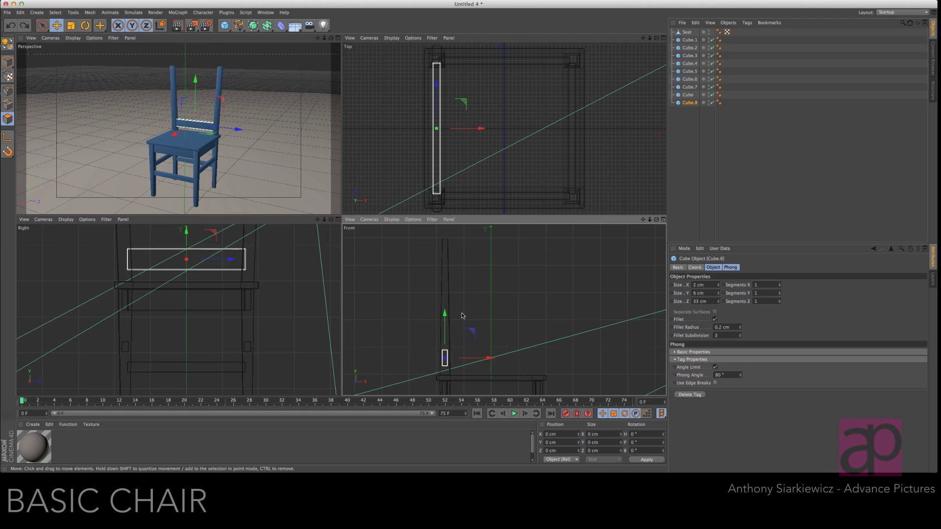
Step: Move the slat forward of the back posts and up to their top, and place a copy spaced below it
left_click_drag(490, 358, 507, 359)
left_click_drag(463, 314, 447, 257)
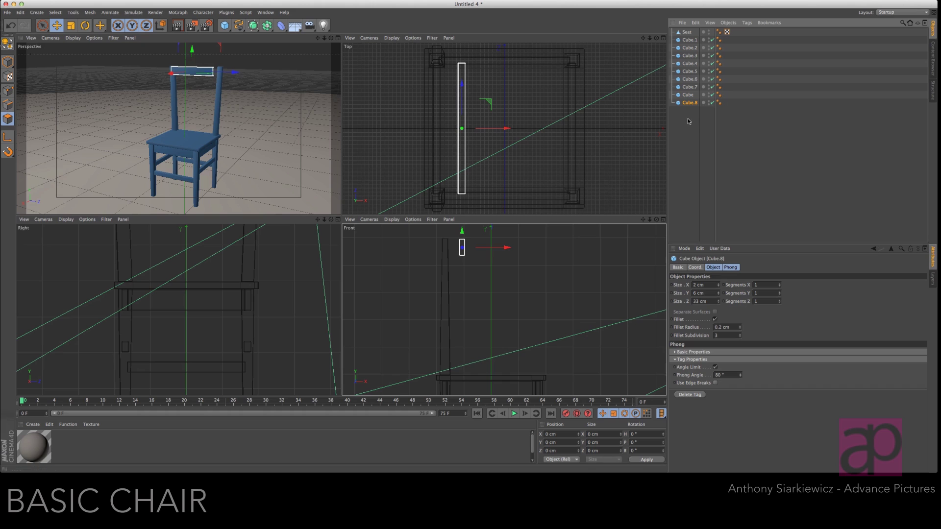
left_click_drag(688, 103, 691, 111, "ctrl")
left_click_drag(463, 232, 463, 249)
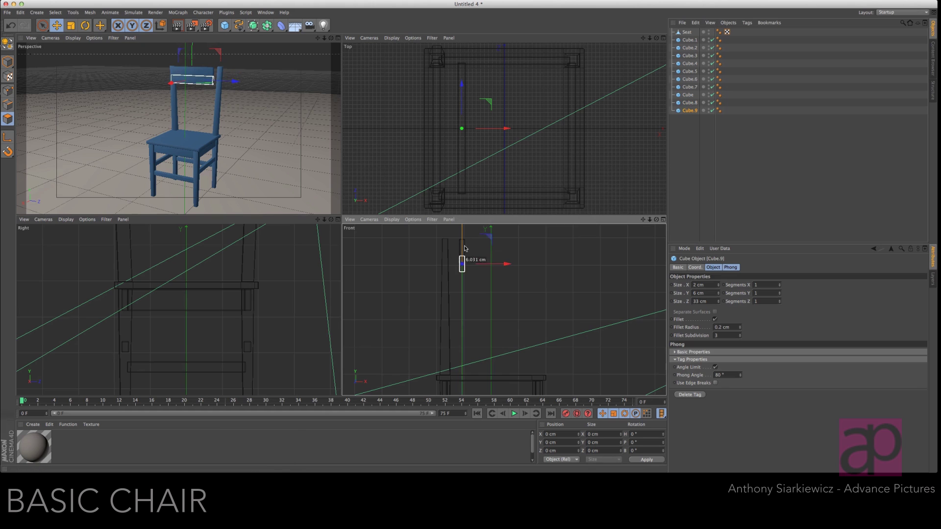
left_click_drag(653, 222, 652, 222)
left_click_drag(475, 246, 480, 272)
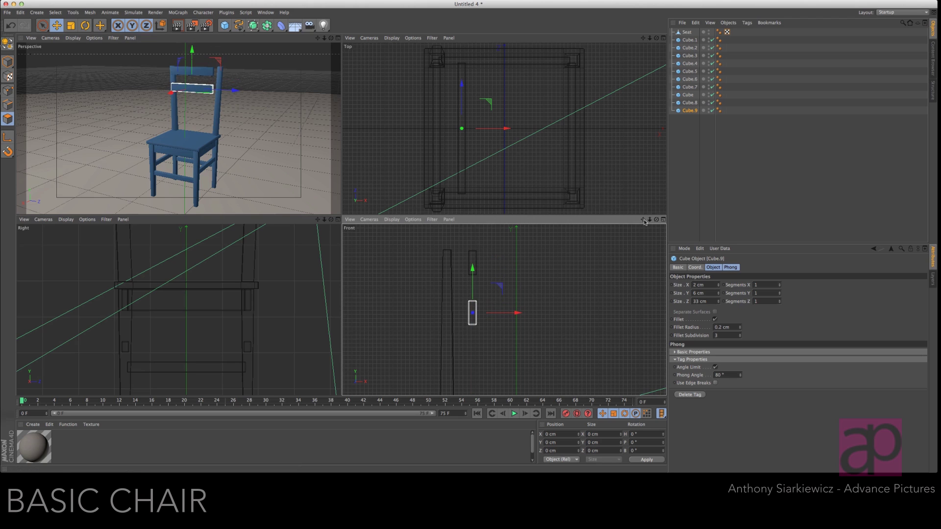
Step: Duplicate the second slat as an equally spaced third one below it and group the three slats in a null
left_click_drag(682, 136, 682, 136, "ctrl")
left_click_drag(478, 270, 478, 321)
left_click(689, 102, "shift")
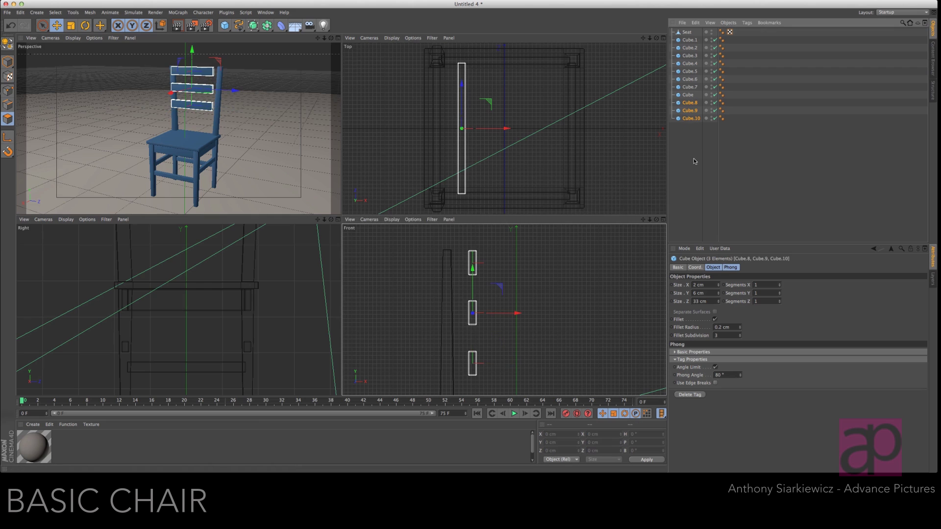
key("alt+g")
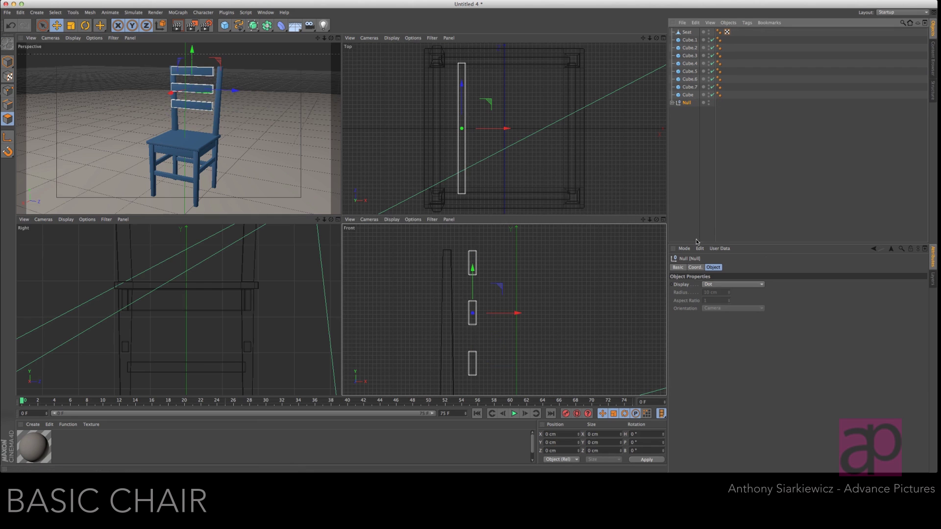
Step: Select the top points of Seat's back posts and shift them backward so that both posts lean back
left_click_drag(650, 219, 612, 197)
left_click(687, 32)
left_click(7, 91)
left_click(43, 26)
left_click(78, 46)
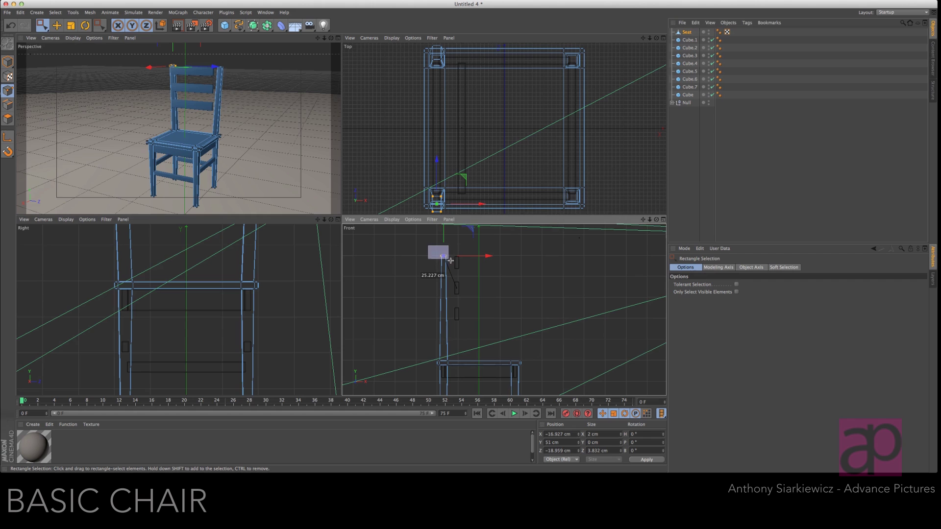
mouse_move(451, 261)
left_mouse_down()
mouse_move(483, 258)
mouse_move(454, 248)
left_mouse_up()
key("r")
left_click(685, 118)
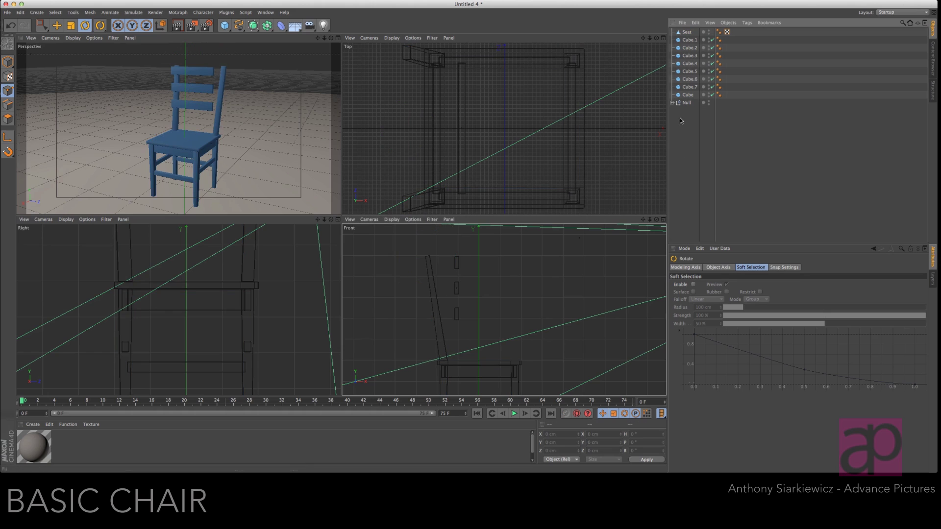
Step: Rotate and move the slat group so it lies between the leaning back posts at their angle
left_click(686, 103)
left_click_drag(484, 290, 460, 282)
key("e")
scroll(504, 310, "up", 6)
middle_click_drag(403, 272, 516, 309, "alt")
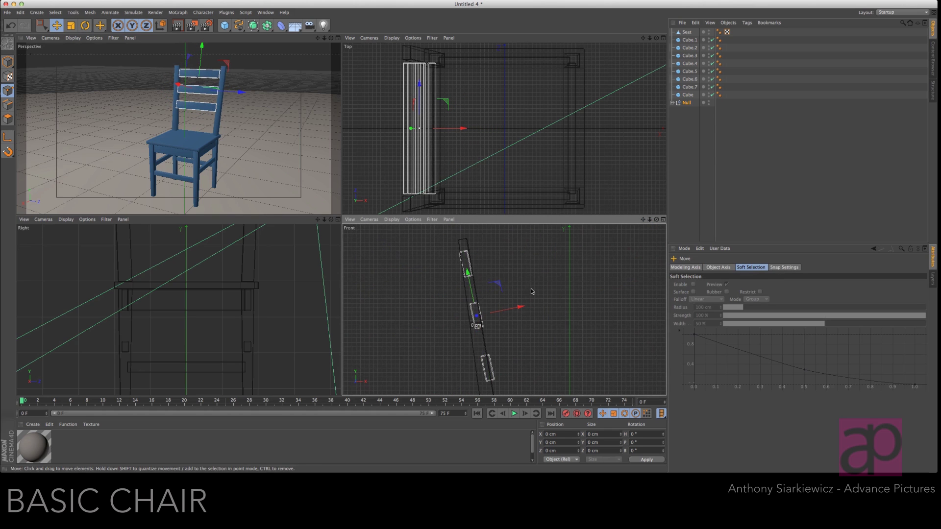
key("r")
left_click_drag(510, 292, 491, 296)
key("super+z")
Step: Select the three slats inside the null and set their X size to 1.5 cm
left_click(672, 103)
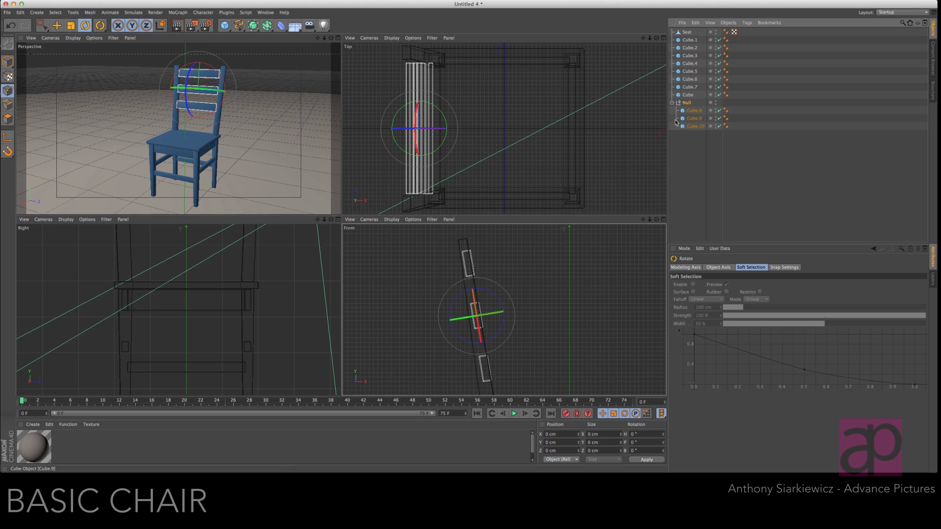
left_click_drag(701, 145, 690, 109)
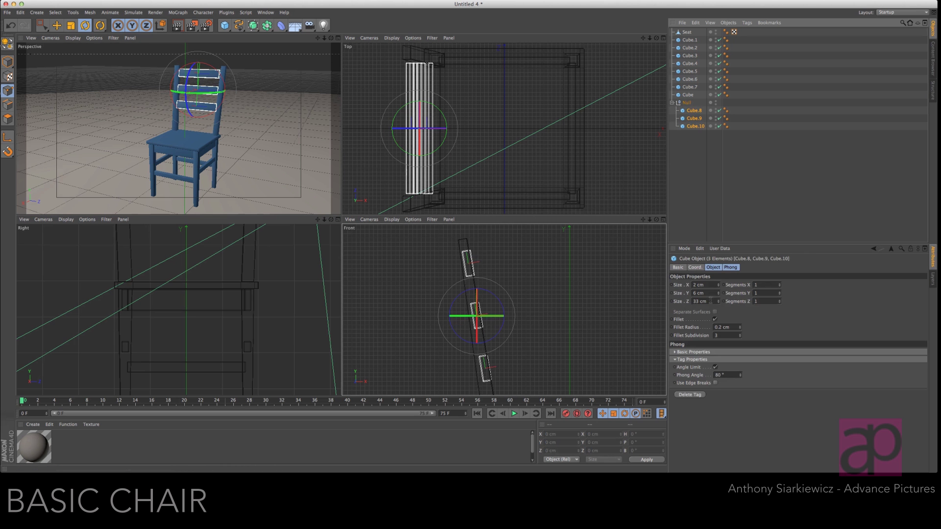
left_click(698, 285)
type("1")
key("Return")
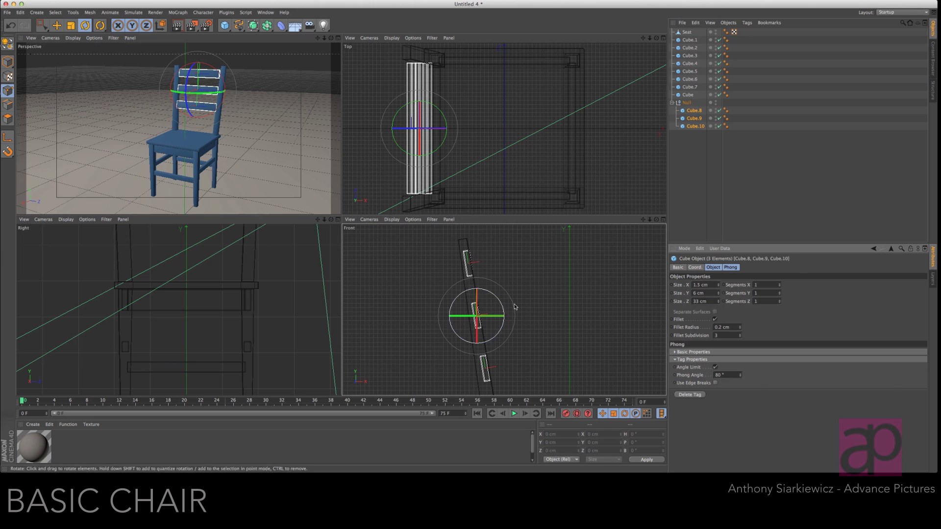
Step: Move the three slats slightly up along the back posts and set their Z size to 38 cm
key("e")
left_click_drag(505, 292, 502, 282)
left_click_drag(324, 38, 297, 156)
left_click_drag(318, 220, 326, 387)
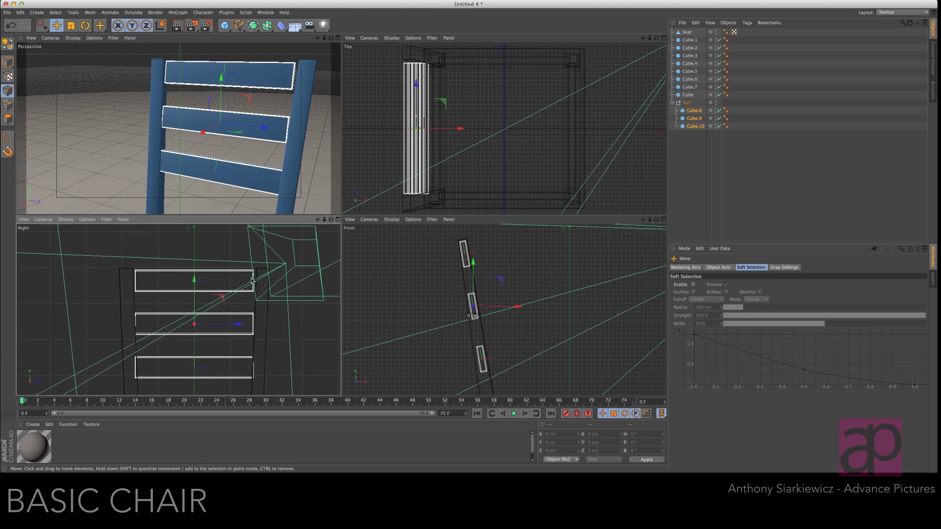
left_click_drag(698, 137, 690, 109)
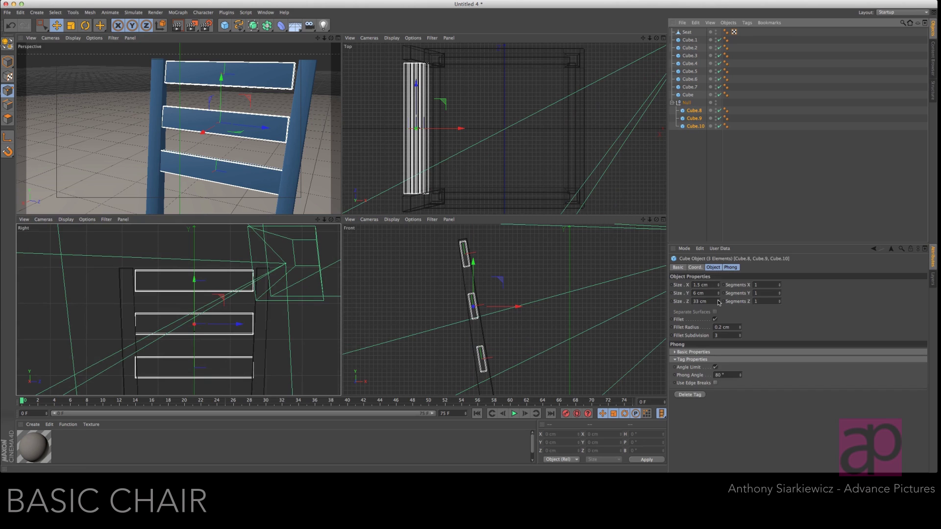
left_click_drag(718, 302, 719, 303)
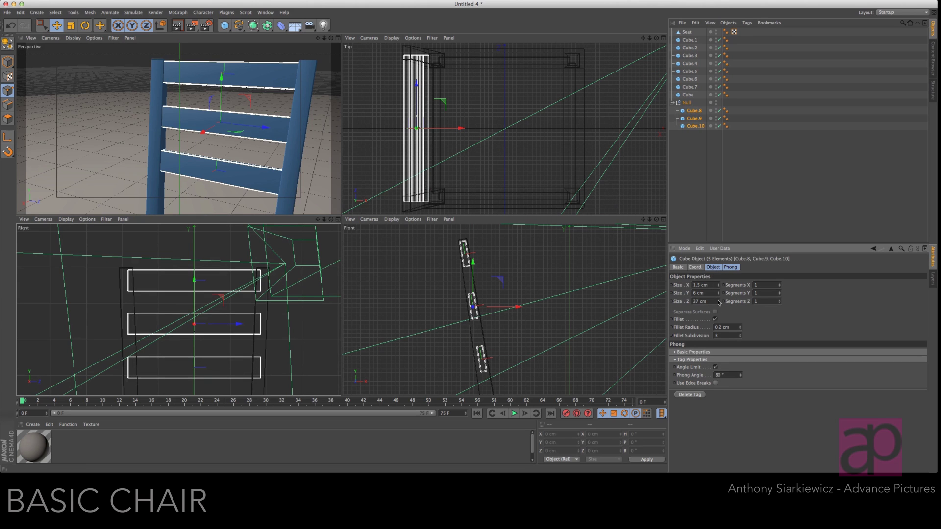
left_click(719, 302)
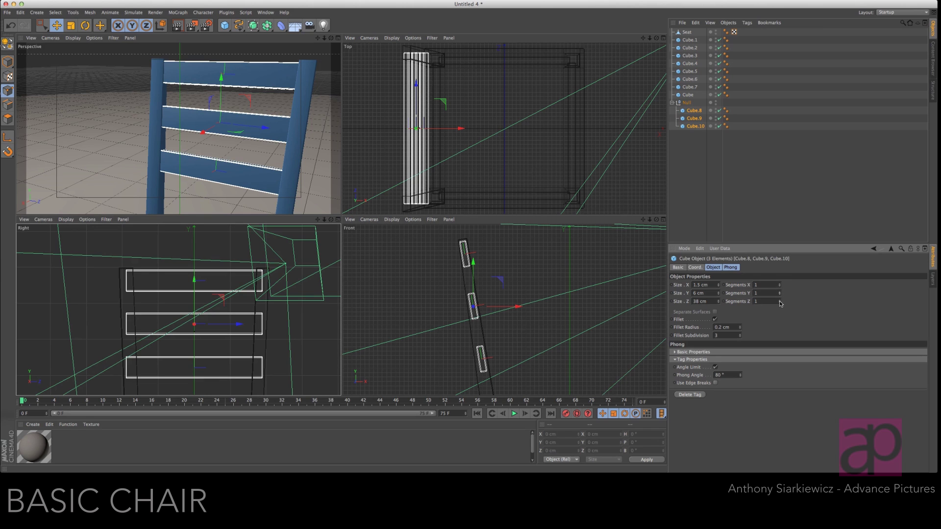
Step: Set the Z segments of the three backrest slats to 20 and deselect them
left_click_drag(779, 302, 781, 303)
type("20")
key("Return")
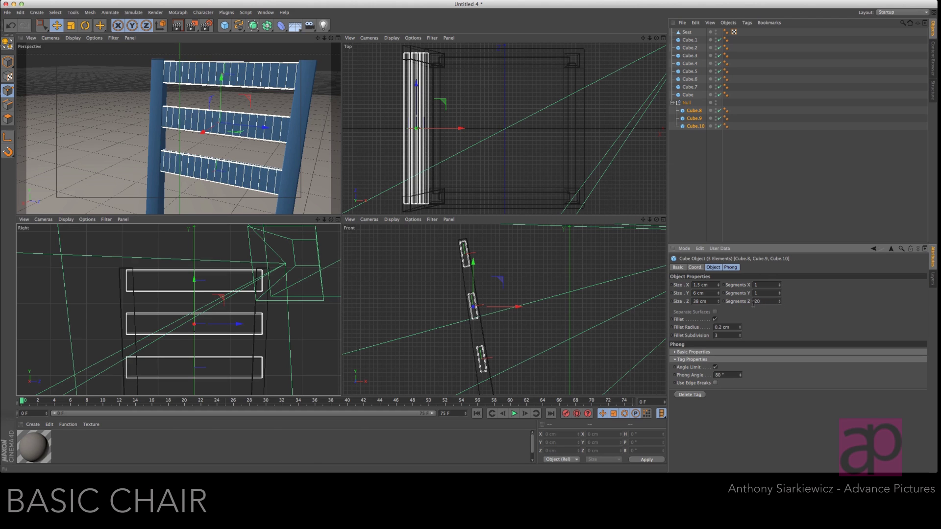
left_click(709, 151)
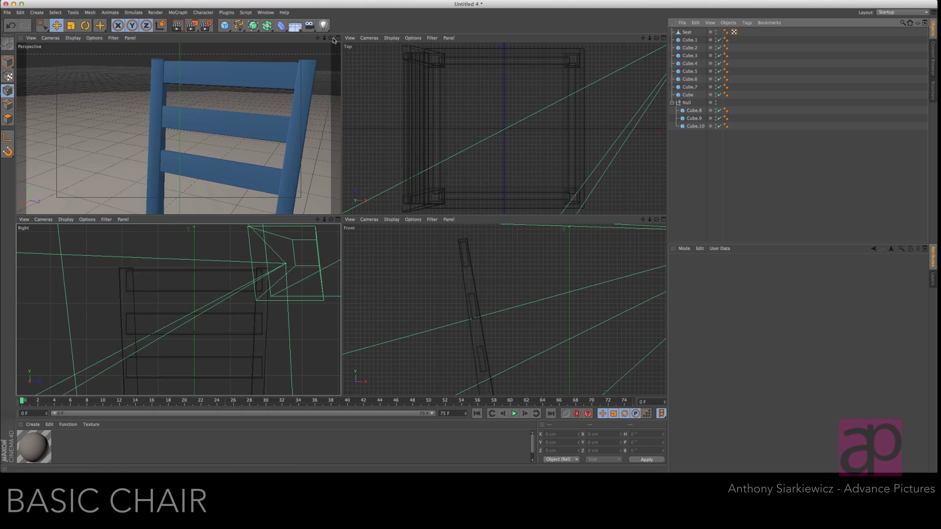
Step: Select the three backrest slats inside the null and convert them to editable polygon objects
key("F1")
middle_click_drag(447, 257, 447, 257, "alt")
right_click_drag(446, 257, 447, 257, "alt")
left_click_drag(643, 39, 447, 254)
left_click_drag(691, 109, 696, 132)
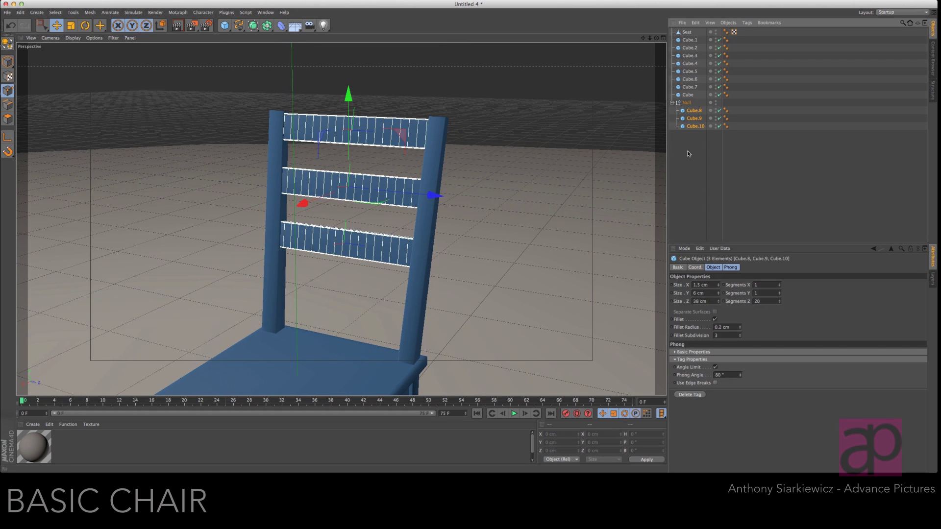
key("c")
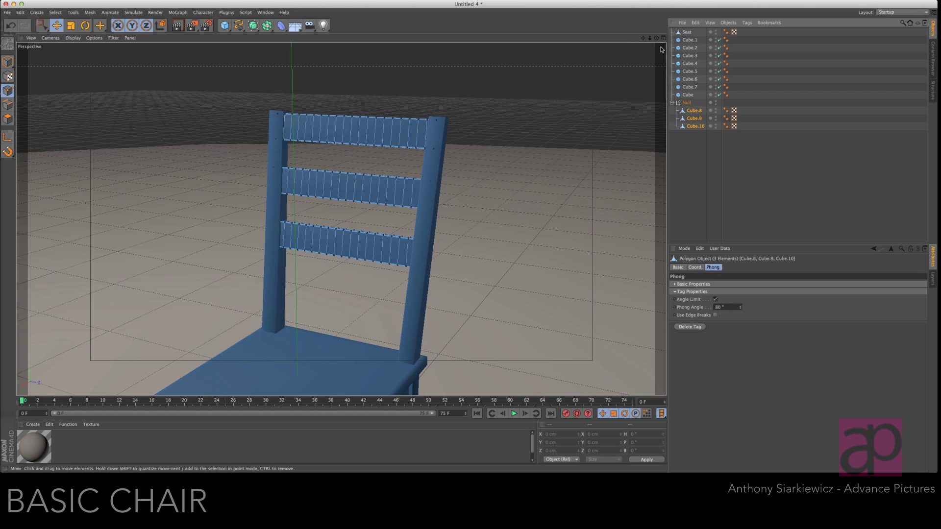
Step: In polygon mode with Only Select Visible Elements off, live-select the middle polygons through all three backrest slats
left_click_drag(649, 38, 447, 257)
left_click_drag(41, 25, 55, 34)
left_click(8, 119)
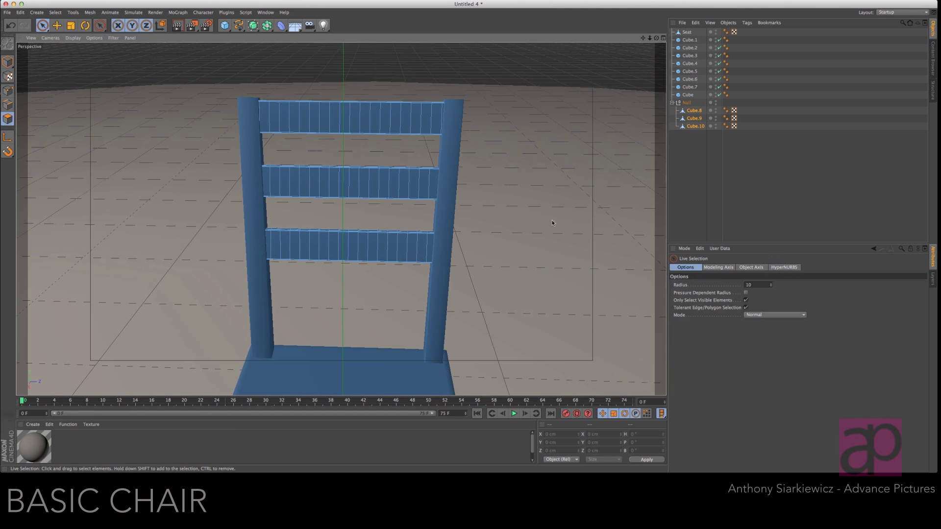
left_click(745, 300)
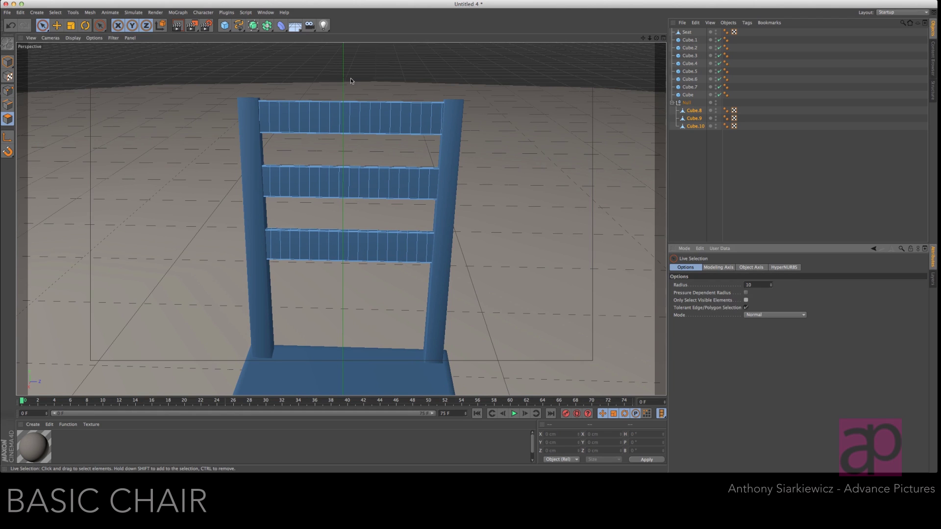
left_click(348, 111)
left_click_drag(349, 127, 337, 301)
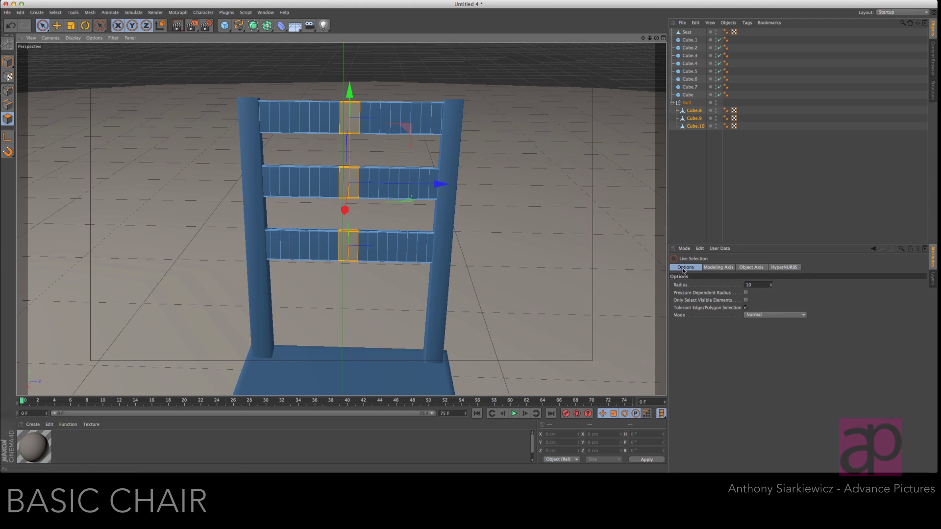
Step: Switch Live Selection to Soft Selection mode and set its radius to 30 cm
left_click(802, 315)
left_click(779, 322)
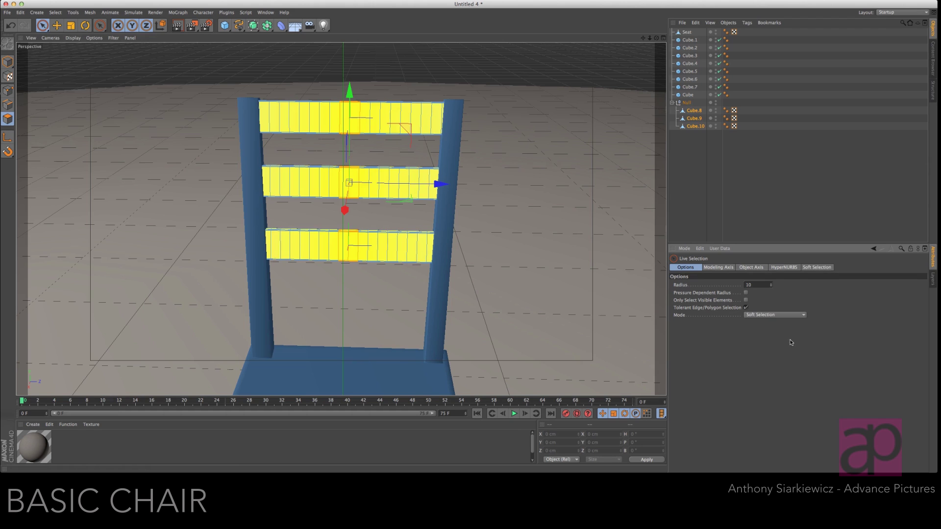
left_click(816, 268)
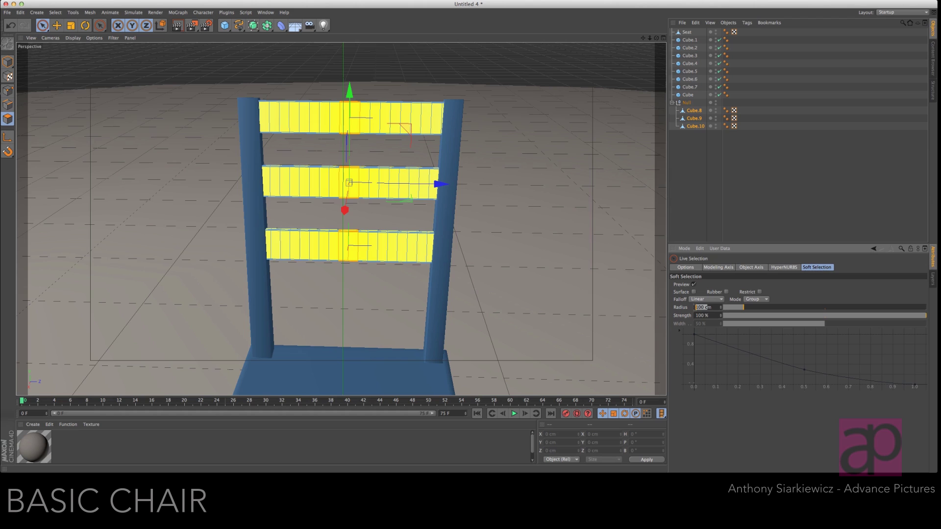
left_click(700, 307)
type("4000")
key("Return")
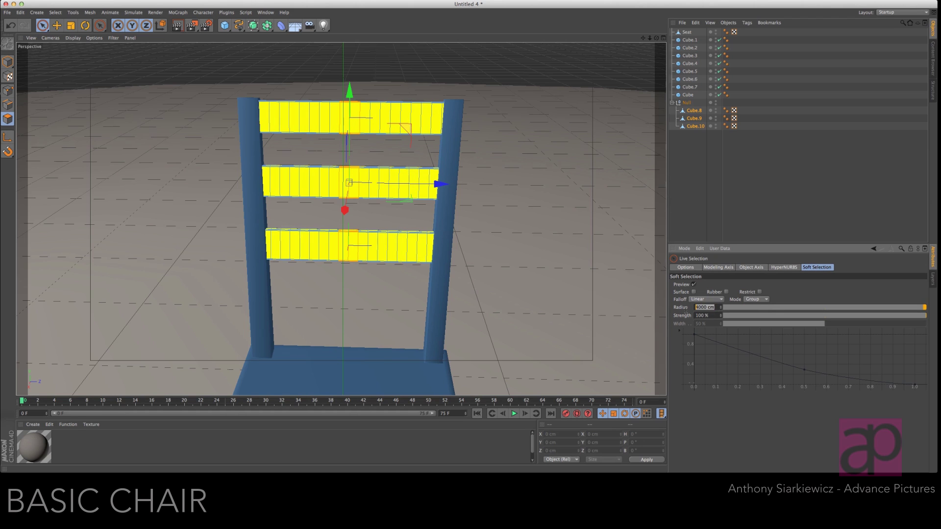
key("Return")
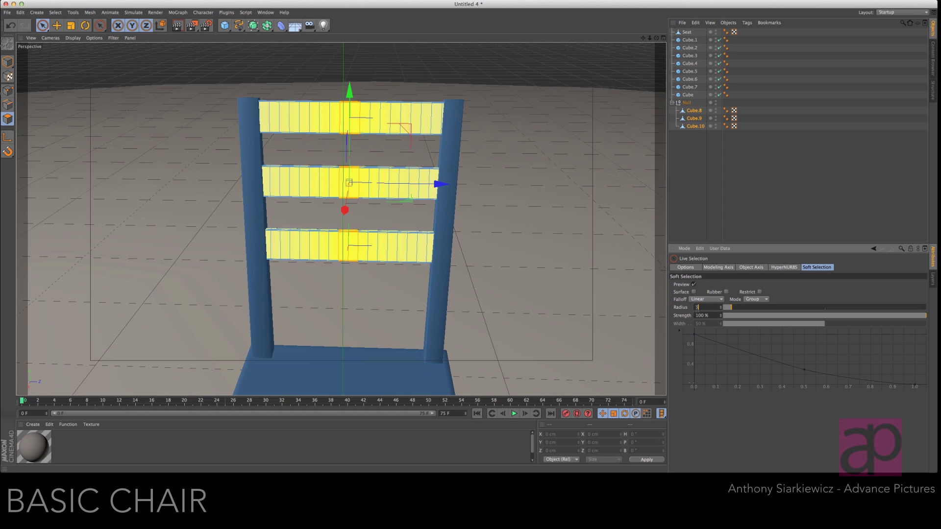
Step: Pull the middle of the three slats backward into a curve and return the selection mode to Normal
left_click_drag(447, 255, 446, 254, "alt")
mouse_move(276, 211)
left_mouse_down()
mouse_move(298, 210)
mouse_move(289, 211)
left_mouse_up()
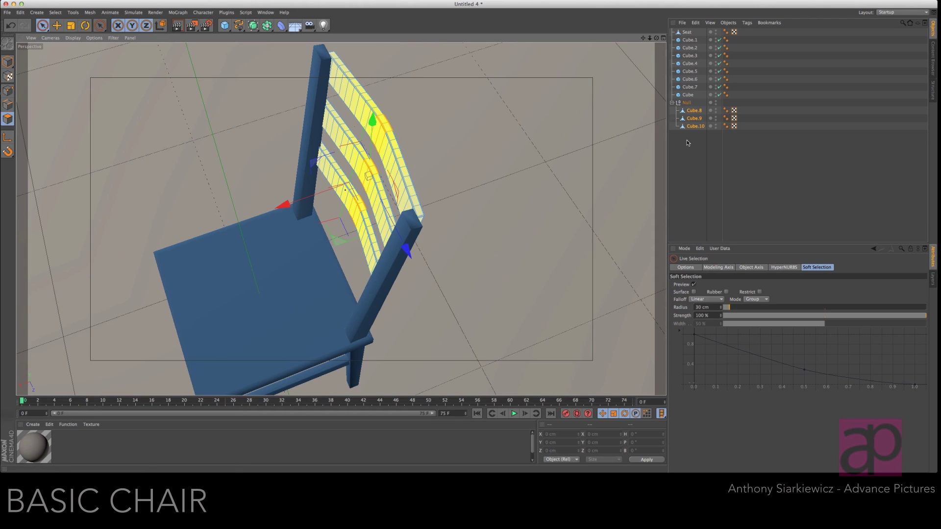
left_click(685, 267)
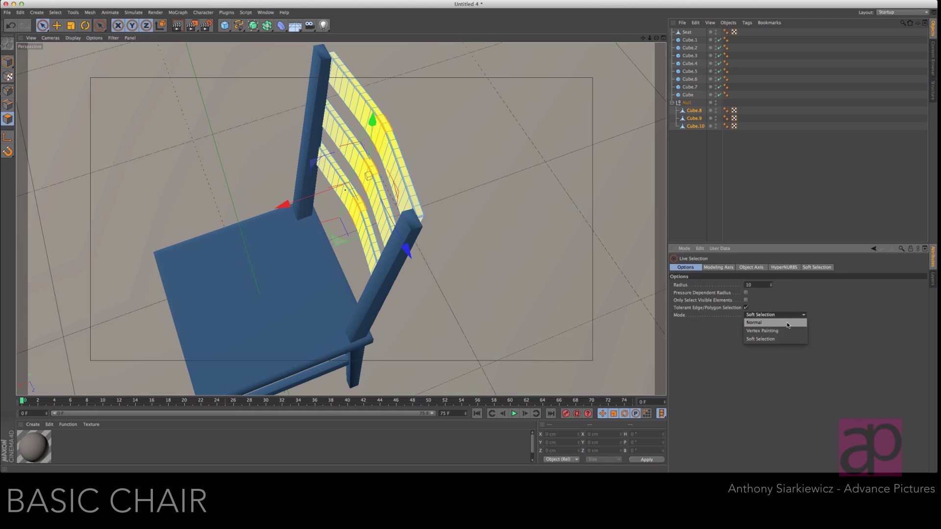
left_click(63, 76)
Step: Move the three curved slats as whole objects slightly forward so their ends meet the back posts, and collapse their null
left_click_drag(690, 143, 690, 111)
left_click(8, 62)
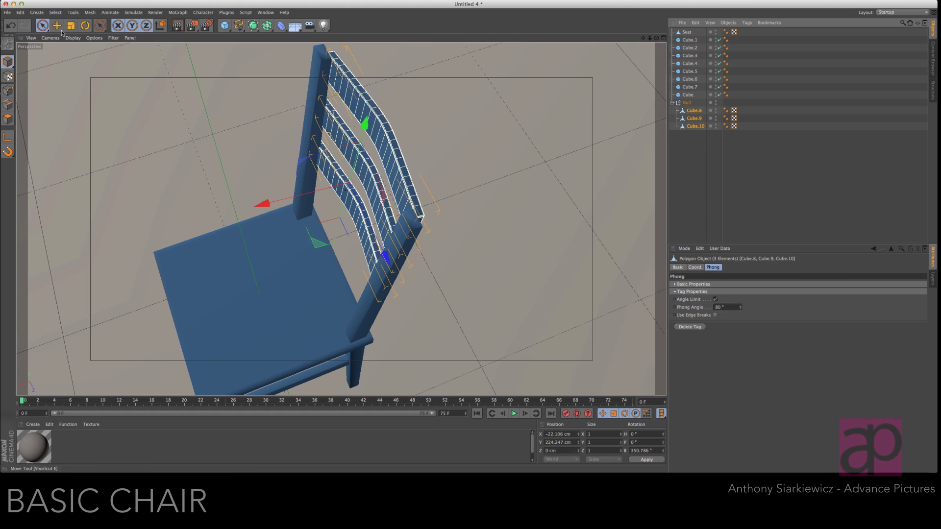
left_click_drag(318, 191, 307, 194)
left_click_drag(656, 38, 447, 258)
left_click_drag(656, 38, 447, 255)
right_click_drag(447, 255, 447, 255, "alt")
left_click_drag(447, 255, 447, 254, "alt")
middle_click_drag(447, 255, 447, 255, "alt")
left_click(673, 103)
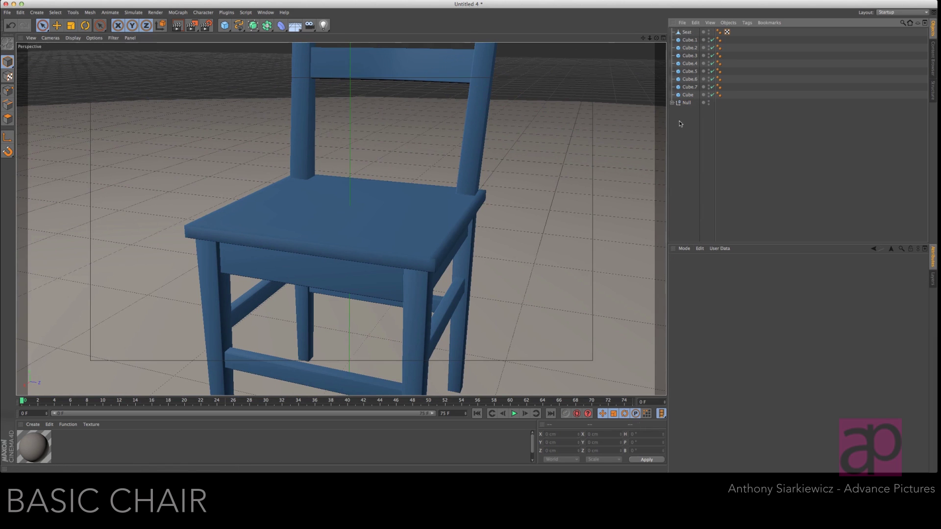
Step: With Only Select Visible Elements on, select the Seat object's central top polygon and the central polygons along its front edge
left_click(686, 32)
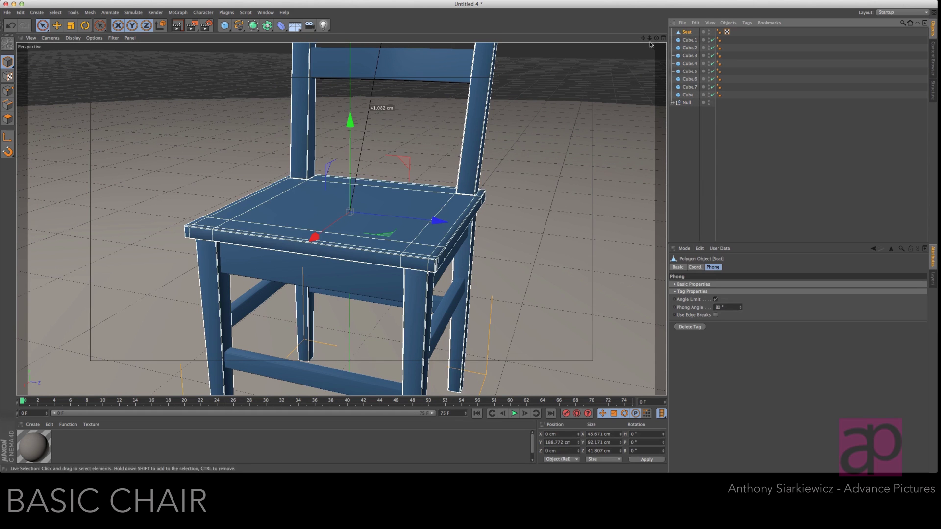
left_click_drag(649, 38, 656, 38)
left_click_drag(43, 25, 73, 35)
left_click(7, 119)
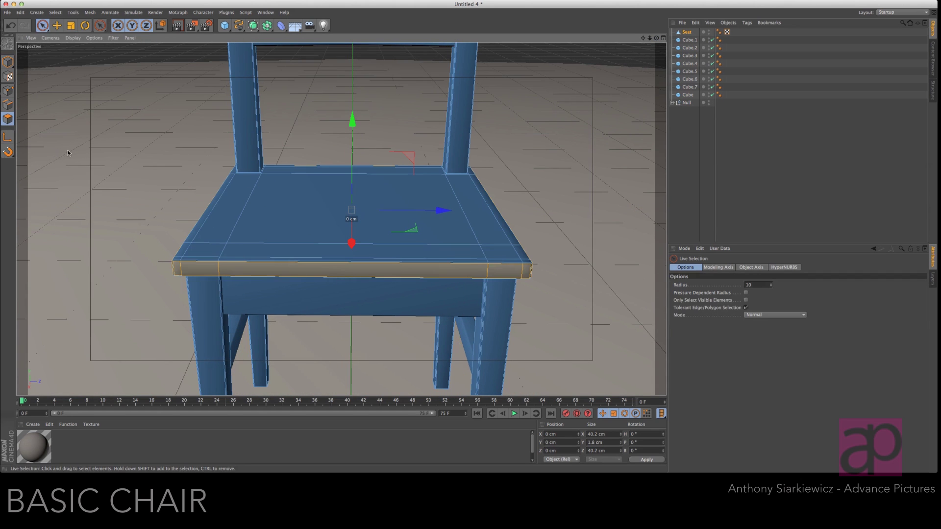
left_click(745, 300)
left_click(399, 214)
mouse_move(395, 251)
left_mouse_down("shift")
mouse_move(394, 261)
mouse_move(448, 257)
mouse_move(460, 141)
left_mouse_up("shift")
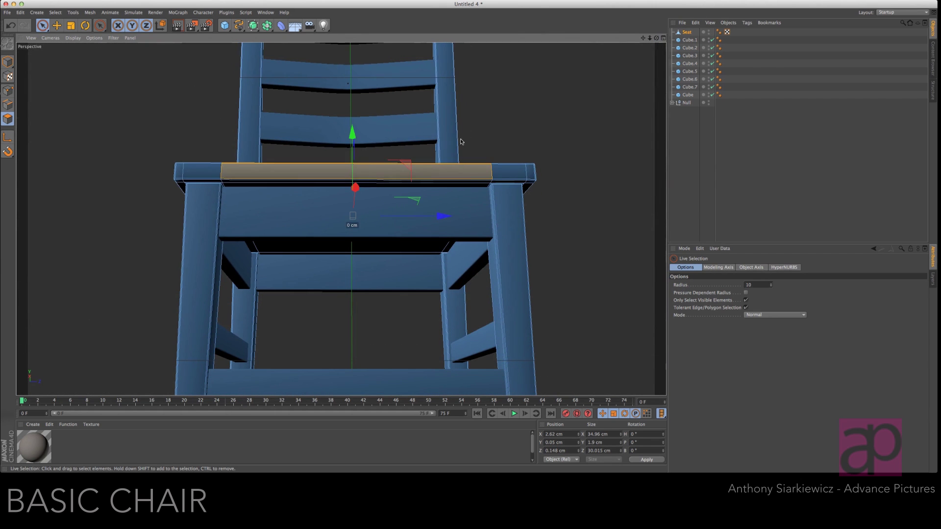
left_click(422, 183, "shift")
Step: Subdivide the selected seat polygons twice
left_click_drag(447, 249, 473, 230, "alt")
right_click(432, 272)
left_click(441, 480)
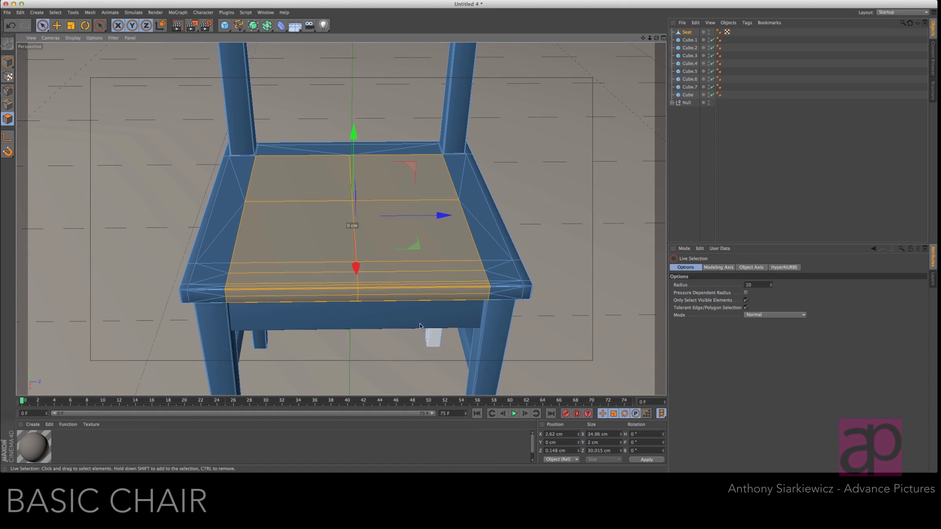
right_click(403, 276)
left_click(436, 479)
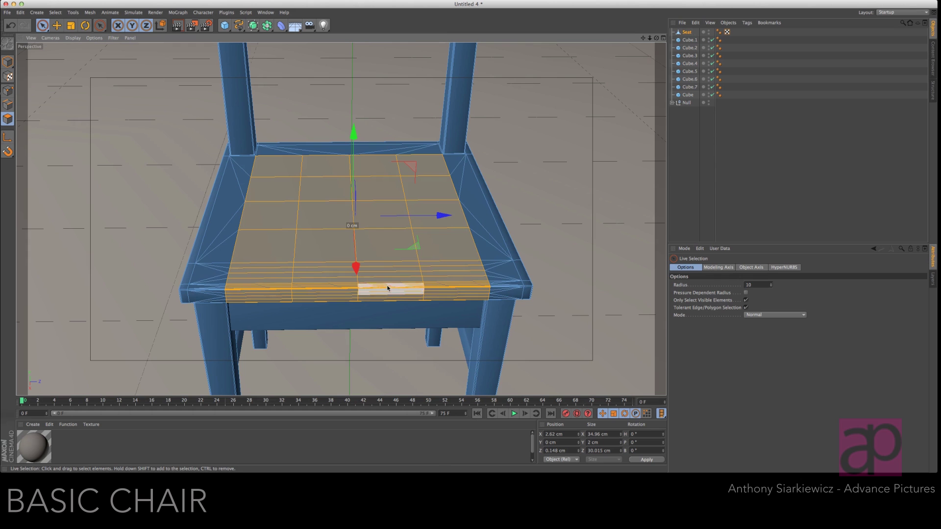
Step: Switch to Soft Selection mode and lower the seat's subdivided centre about 0.4 cm
left_click_drag(441, 265, 660, 71, "alt")
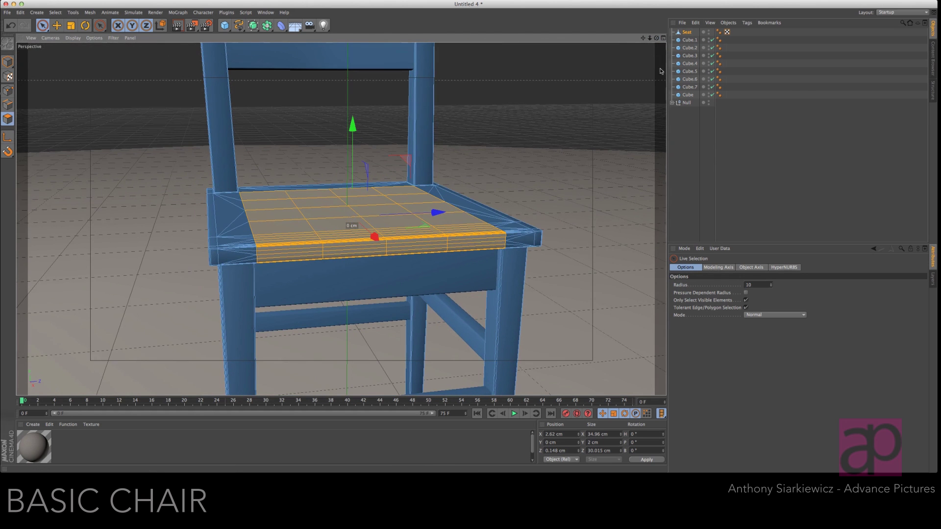
left_click(775, 315)
left_click(771, 340)
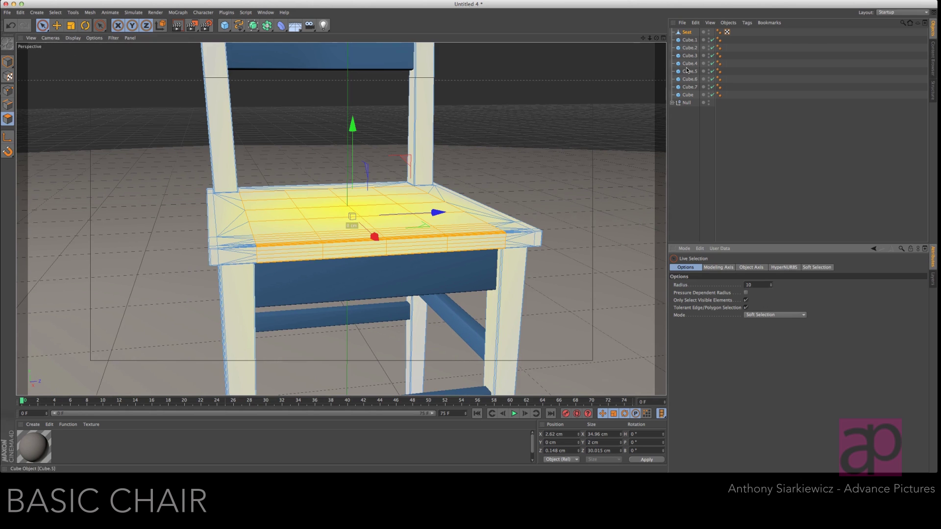
mouse_move(655, 39)
left_mouse_down()
mouse_move(447, 255)
mouse_move(655, 40)
left_mouse_up()
left_click_drag(352, 126, 355, 133)
mouse_move(656, 38)
left_mouse_down()
mouse_move(448, 255)
mouse_move(656, 38)
left_mouse_up()
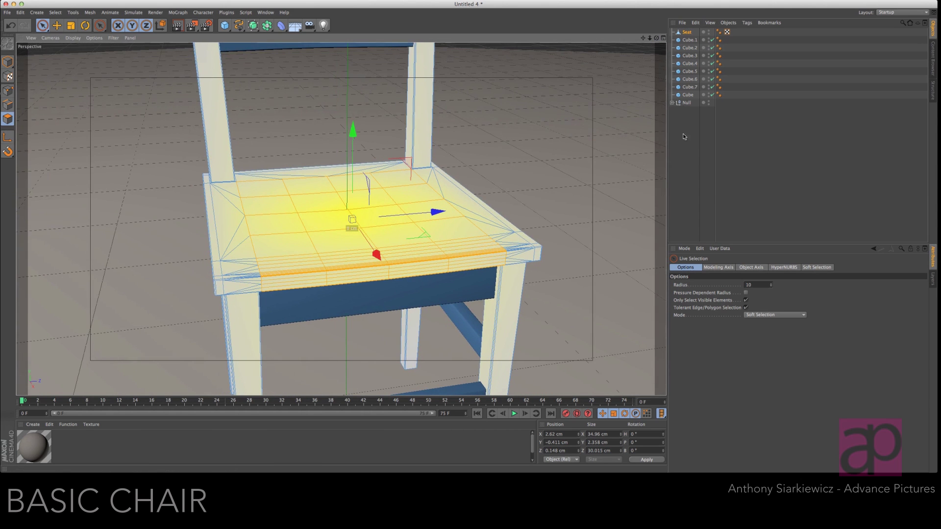
Step: Select the seat's front centre polygons, lower them slightly with Soft Selection, and return to Normal mode with nothing selected
left_click(582, 133)
mouse_move(449, 231)
left_mouse_down()
mouse_move(468, 256)
mouse_move(435, 268)
mouse_move(324, 245)
mouse_move(352, 274)
mouse_move(294, 285)
mouse_move(307, 255)
left_mouse_up()
left_click_drag(375, 161, 376, 167)
left_click(776, 315)
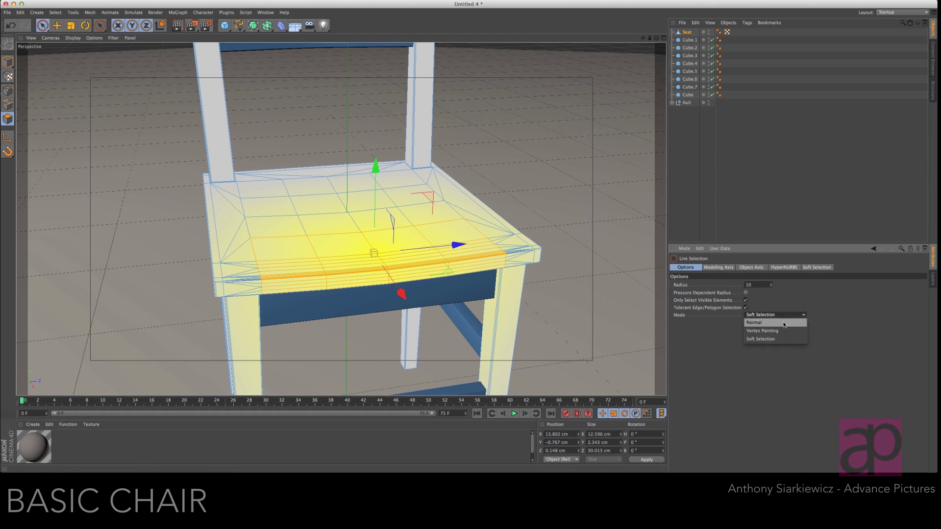
left_click(782, 323)
left_click(612, 162)
left_click_drag(656, 39, 447, 255)
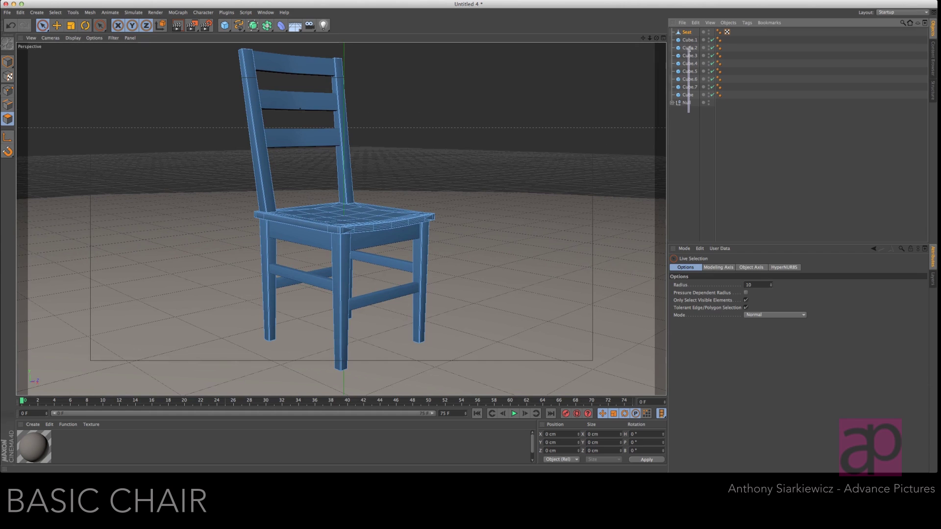
Step: Group all the chair parts under one null and name it Chair
left_click_drag(681, 122, 686, 33)
key("alt+g")
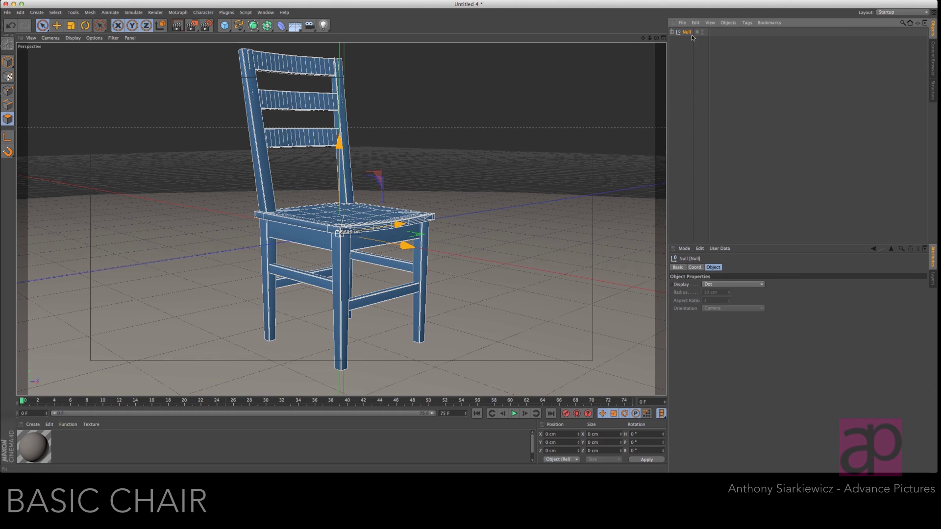
double_click(688, 32)
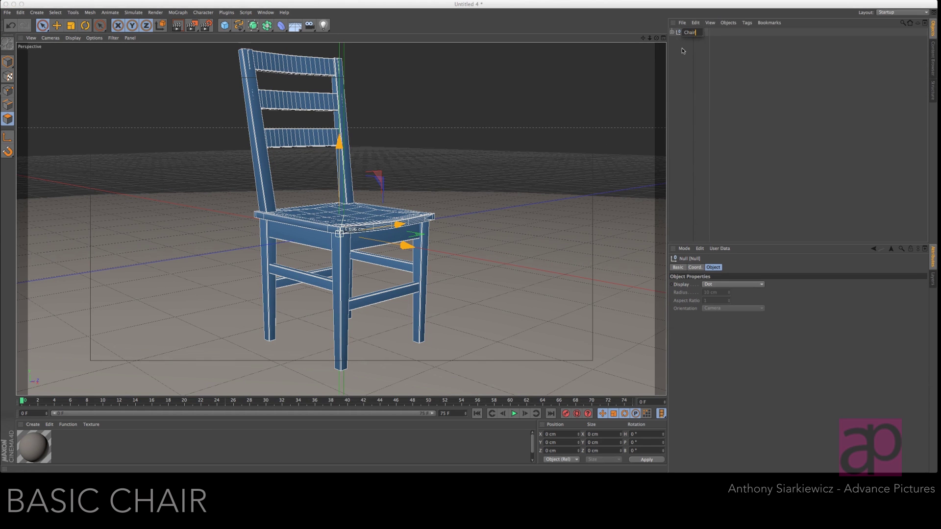
left_click(682, 50)
Step: Move the whole Chair group down in the front view until its legs stand on the floor
left_click(663, 38)
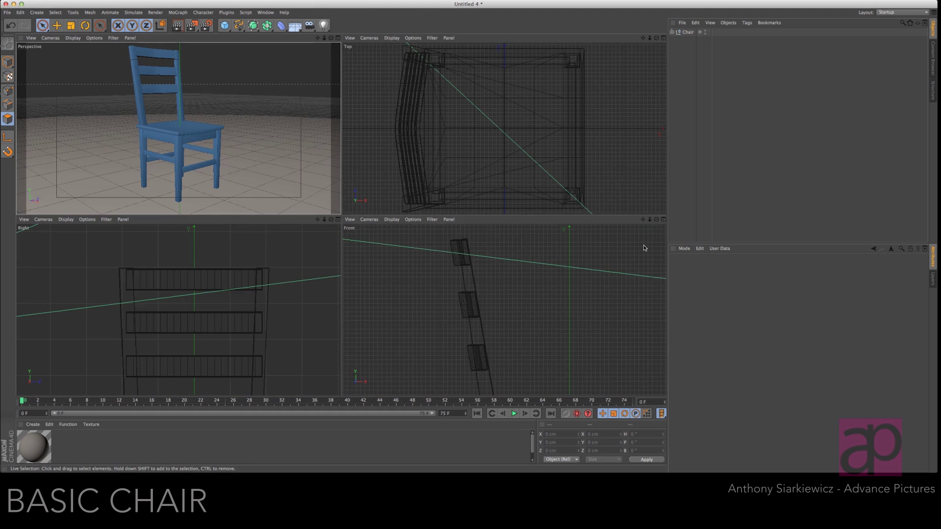
mouse_move(649, 220)
left_mouse_down()
mouse_move(447, 256)
mouse_move(650, 219)
left_mouse_up()
mouse_move(643, 219)
left_mouse_down()
mouse_move(448, 256)
mouse_move(642, 219)
left_mouse_up()
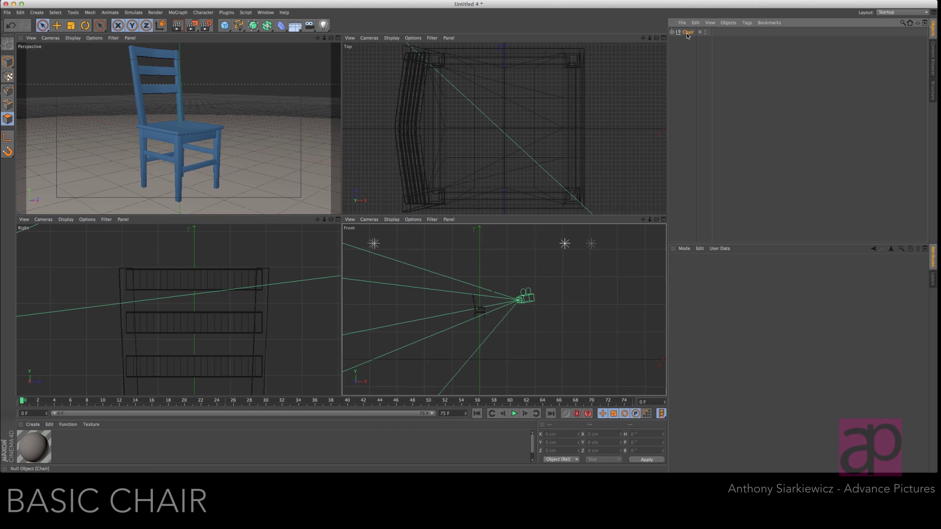
left_click(688, 32)
left_click_drag(479, 265, 479, 308)
mouse_move(649, 219)
left_mouse_down()
mouse_move(447, 257)
mouse_move(643, 219)
left_mouse_up()
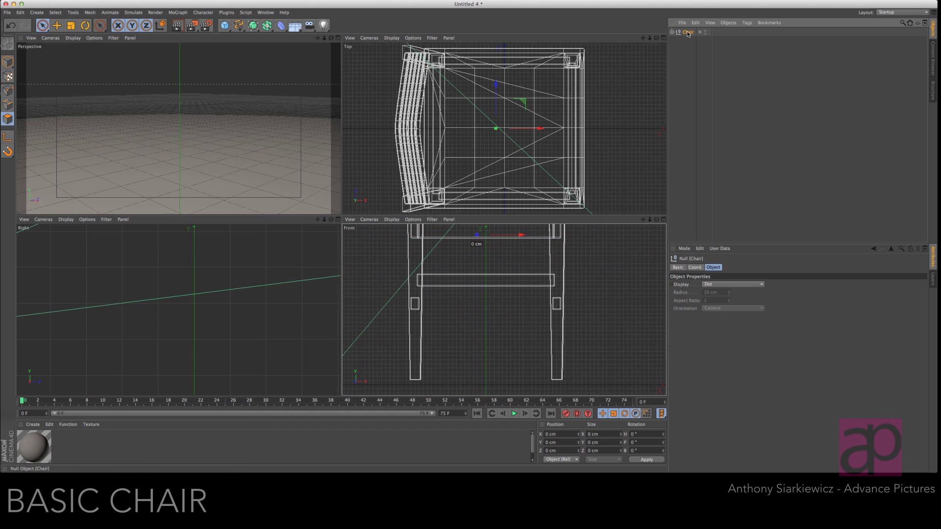
left_click_drag(476, 235, 478, 238)
Step: Frame the lowered chair in the perspective view and render the view to check the model
left_click(337, 38)
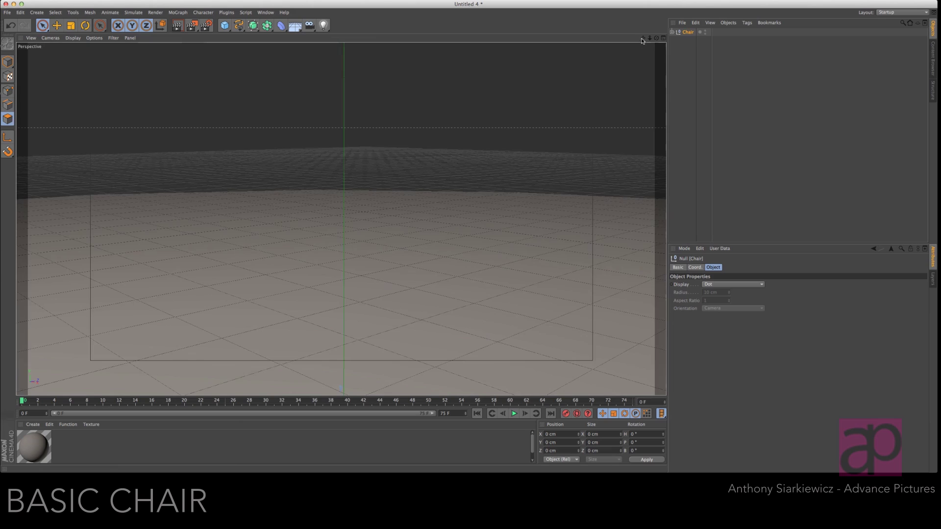
middle_click_drag(447, 258, 447, 257, "alt")
left_click_drag(447, 257, 447, 255, "alt")
mouse_move(642, 38)
left_mouse_down()
mouse_move(626, 60)
mouse_move(634, 47)
left_mouse_up()
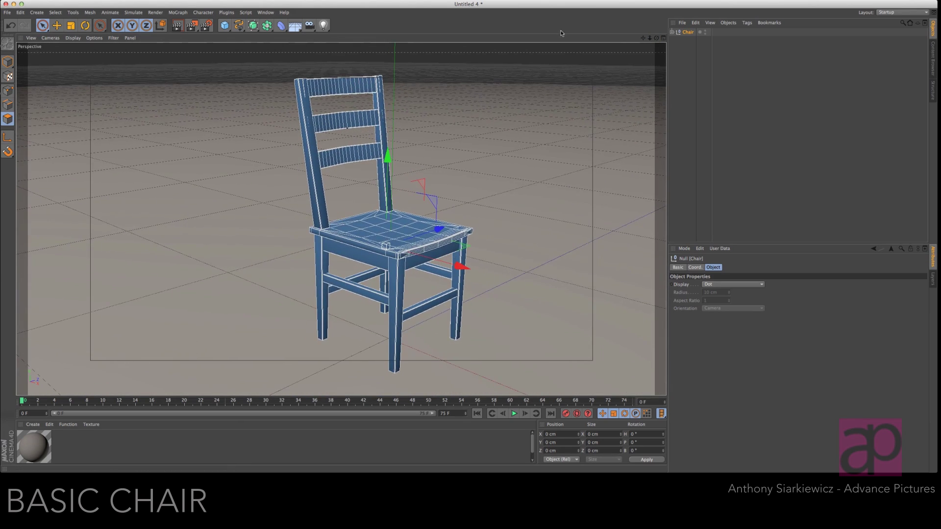
left_click(177, 27)
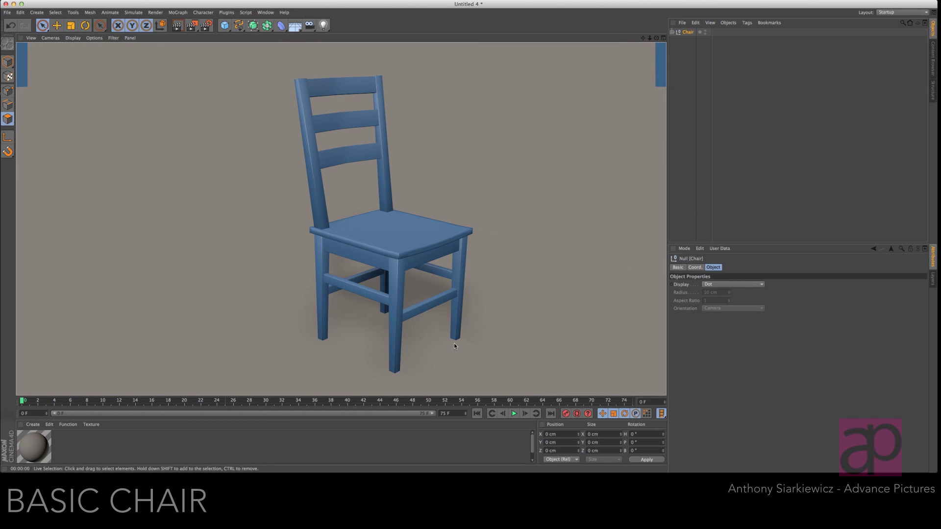
Step: Set the Seat object's phong angle to 36° inside the Chair group, and collapse and deselect the group
left_click(672, 32)
left_click(691, 40)
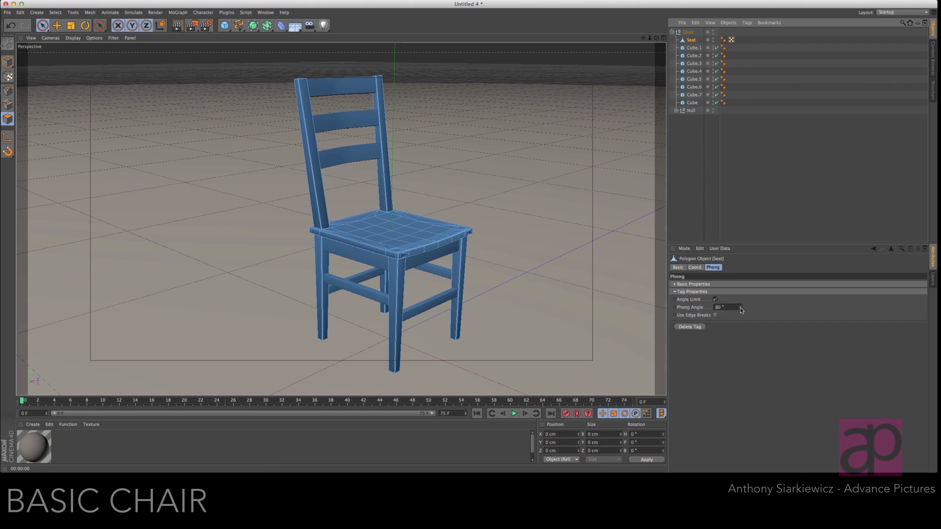
left_click_drag(740, 310, 740, 311)
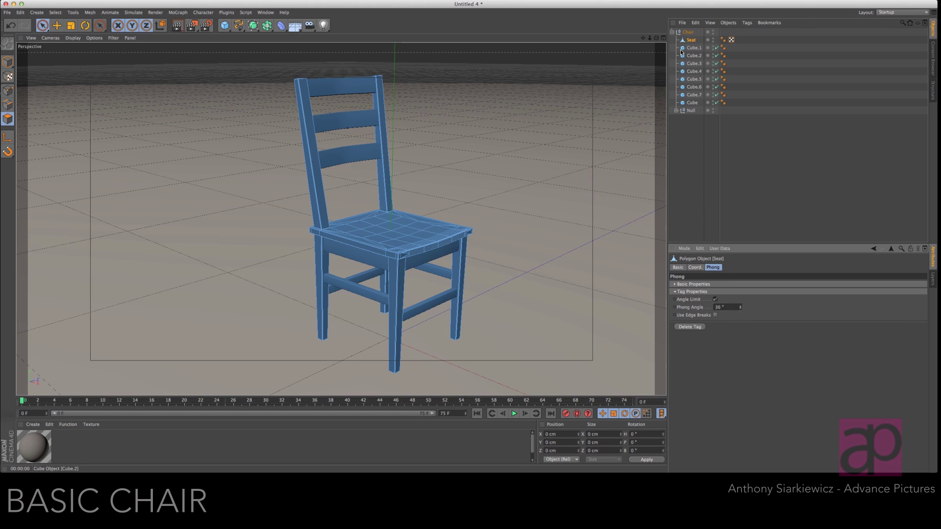
left_click(673, 33)
left_click(685, 66)
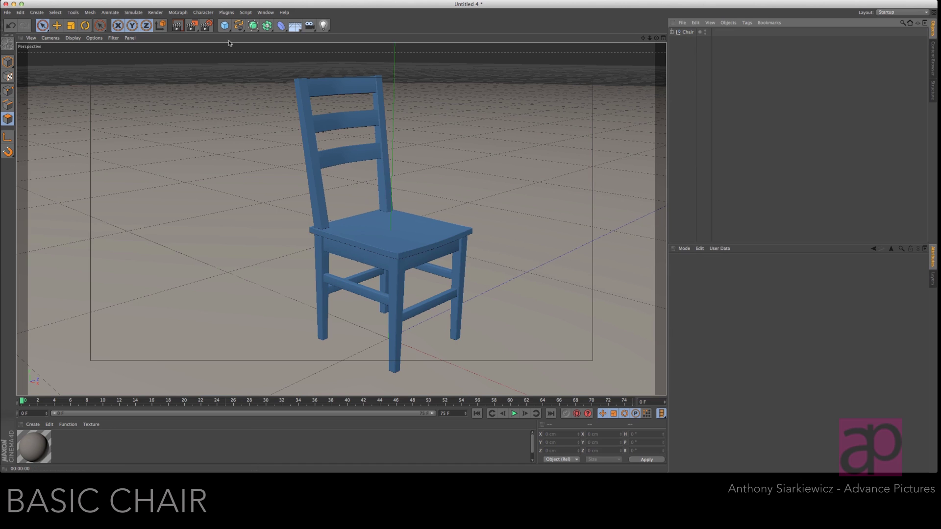
Step: Load Wood 15 from the Texture Pack Infinite - Wood presets and apply it to the Chair group
left_click(265, 12)
left_click(283, 55)
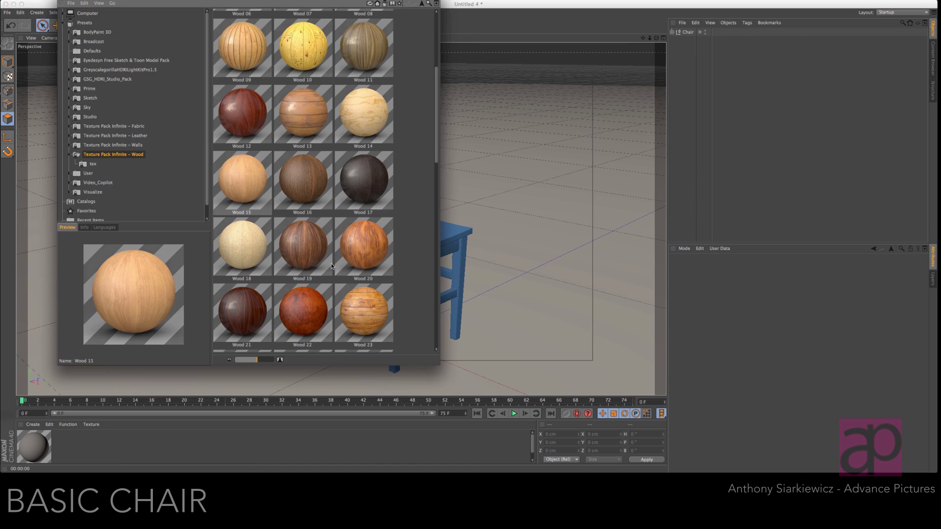
left_click_drag(247, 175, 242, 452)
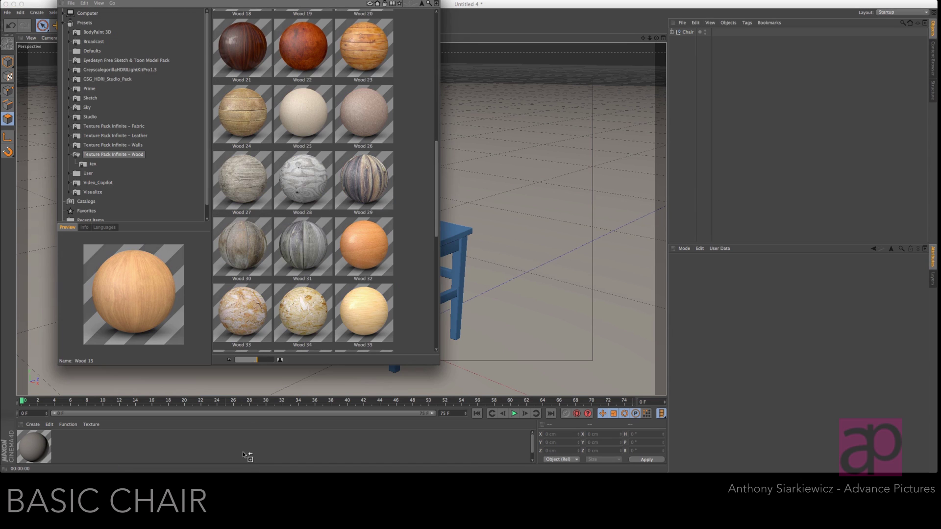
left_click(62, 4)
left_click_drag(71, 446, 688, 33)
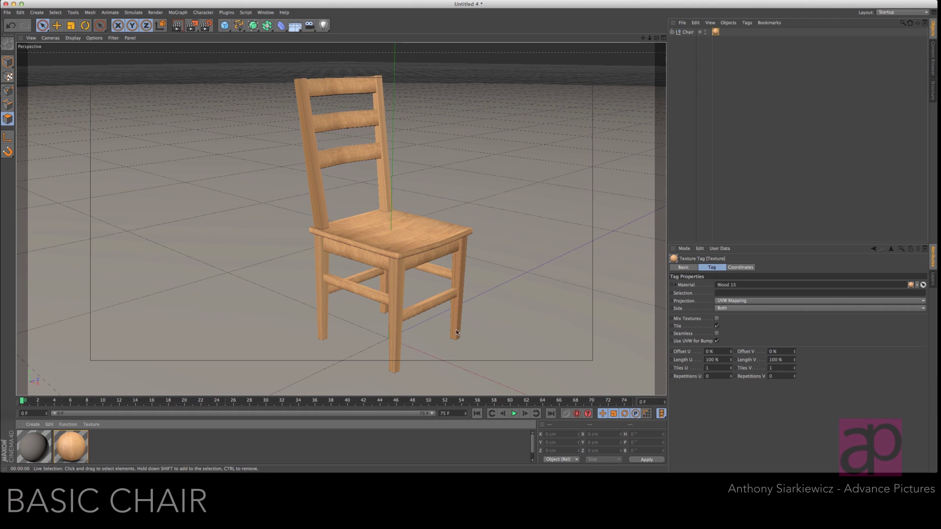
Step: Set the Chair's texture projection to Cubic and its Length U to 32 %
left_click(752, 301)
left_click(750, 336)
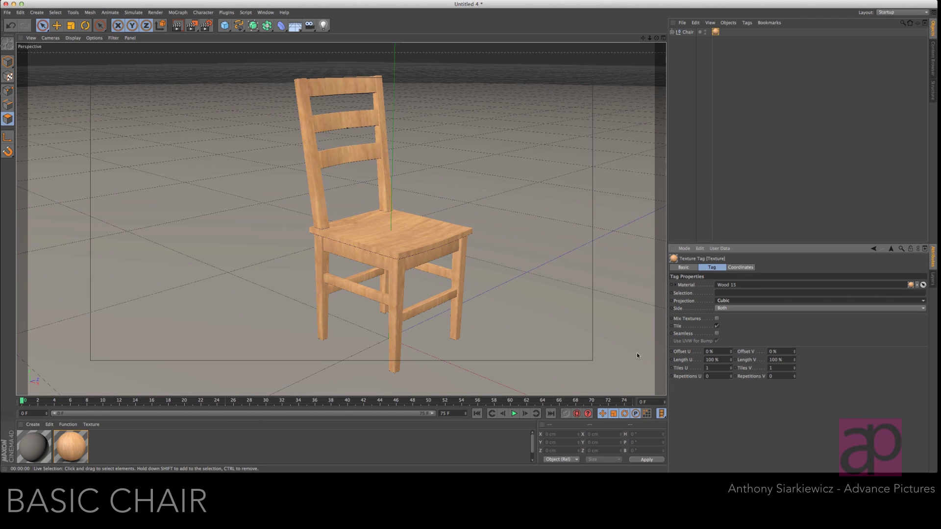
left_click_drag(733, 362, 733, 362)
left_click(732, 363)
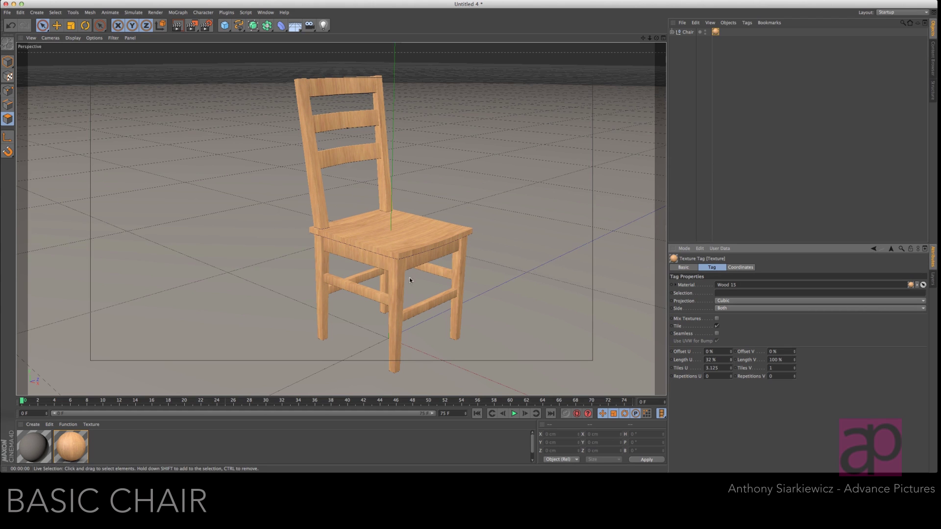
Step: Convert the Wood 15 colour texture to a Layer shader and add a Transform effect with a 16° angle
double_click(70, 446)
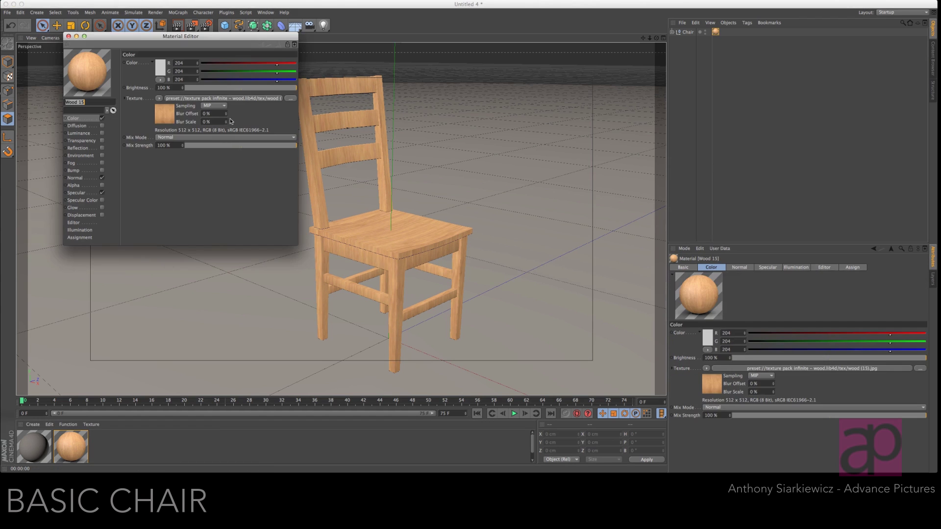
left_click(160, 99)
left_click(181, 264)
left_click(194, 97)
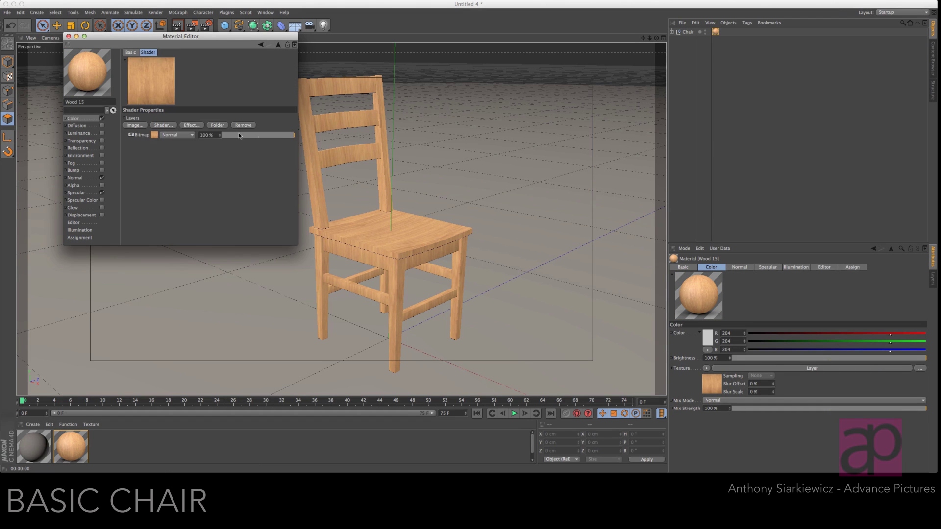
left_click(191, 126)
left_click(230, 185)
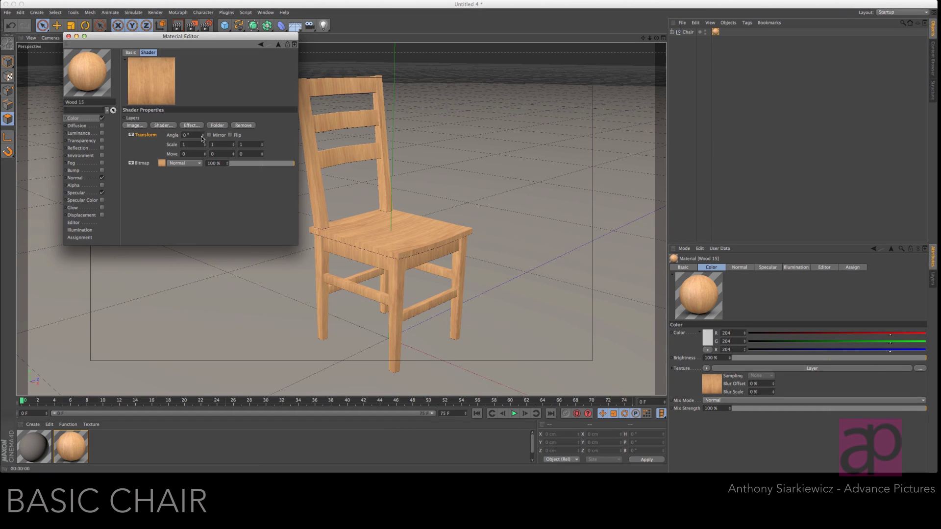
left_click_drag(201, 137, 202, 137)
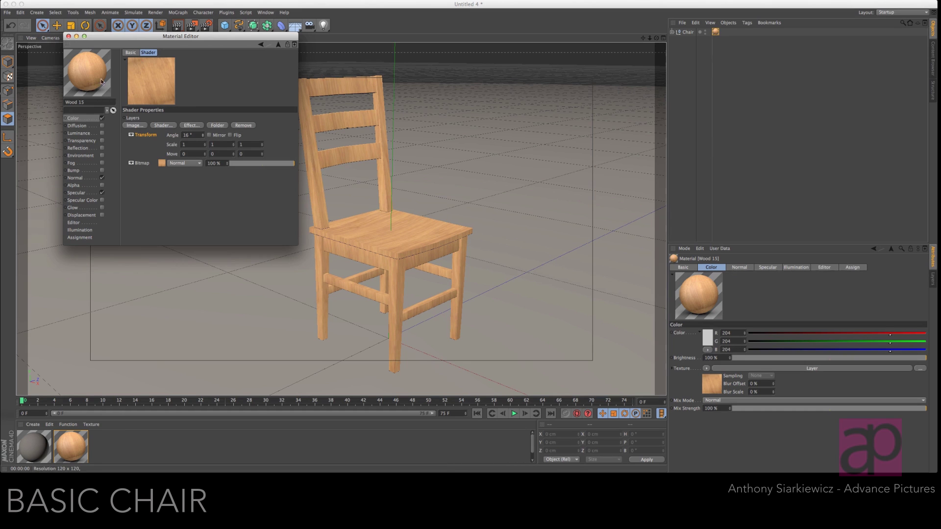
Step: Add a Color layer beneath the Bitmap layer and set it to the light wood tone sampled from the chair
left_click(159, 126)
left_click(196, 157)
left_click_drag(138, 138, 140, 175)
left_click(161, 172)
left_click(155, 123)
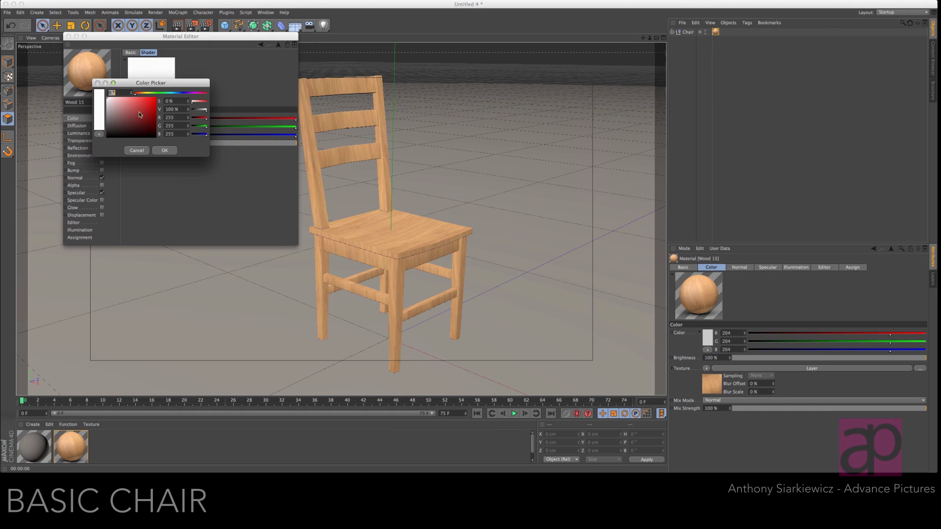
left_click(99, 112)
left_click(123, 130)
left_click(366, 238)
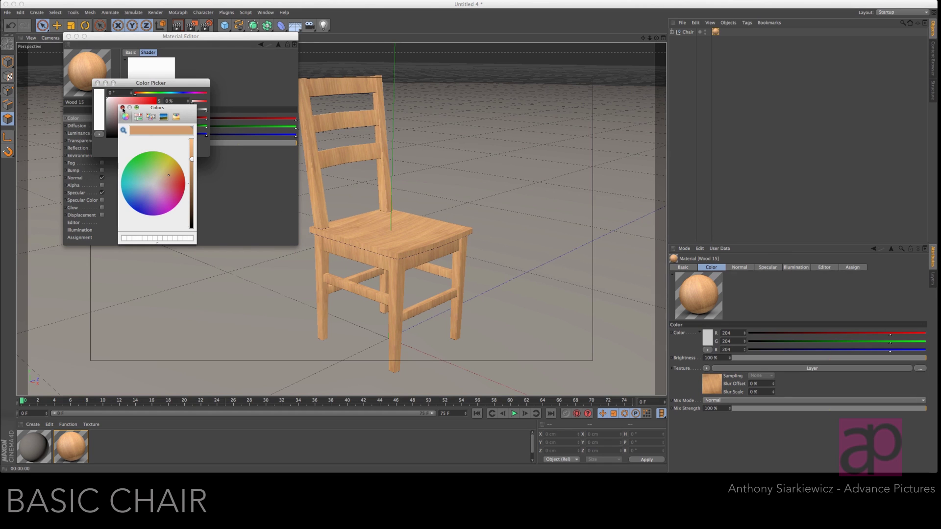
left_click(123, 107)
left_click(166, 150)
left_click(279, 45)
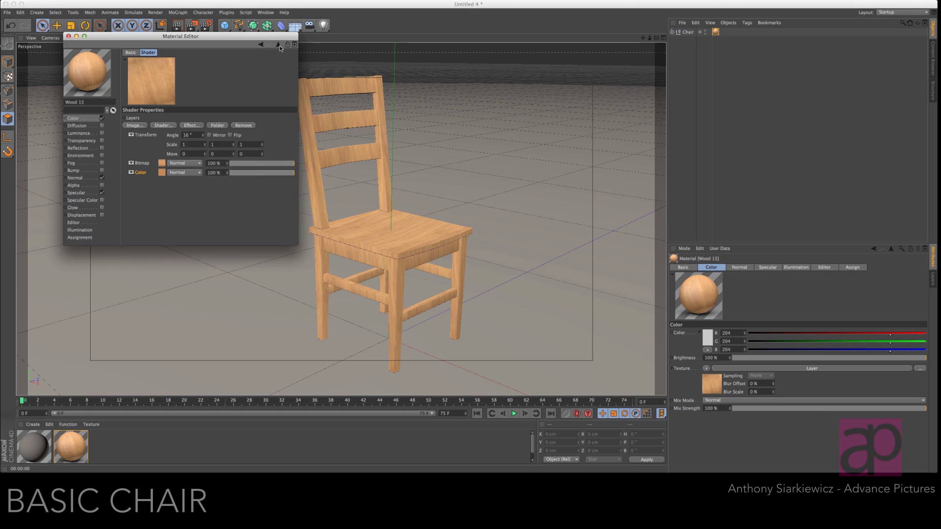
Step: Blend the Bitmap layer in Multiply mode at 50 %, then close the material and render the view to check it
left_click(195, 164)
left_click(183, 199)
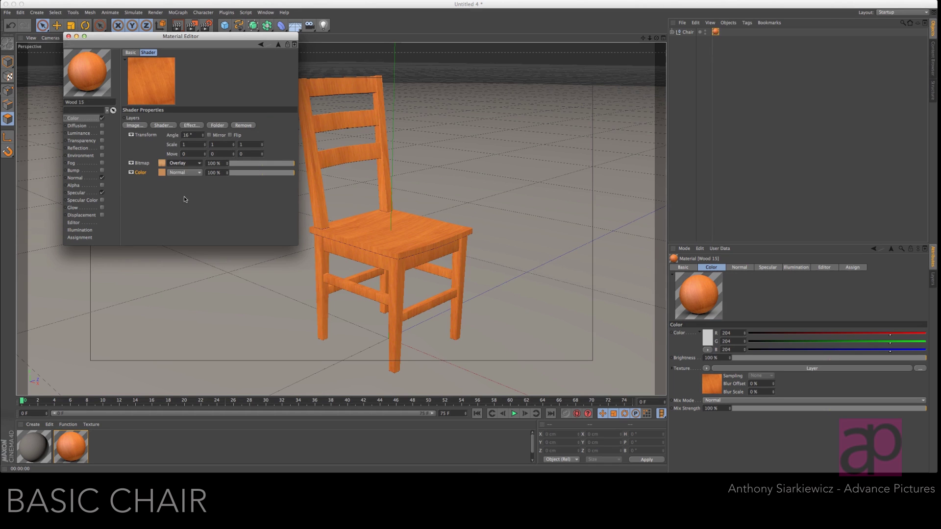
left_click(185, 163)
left_click(189, 182)
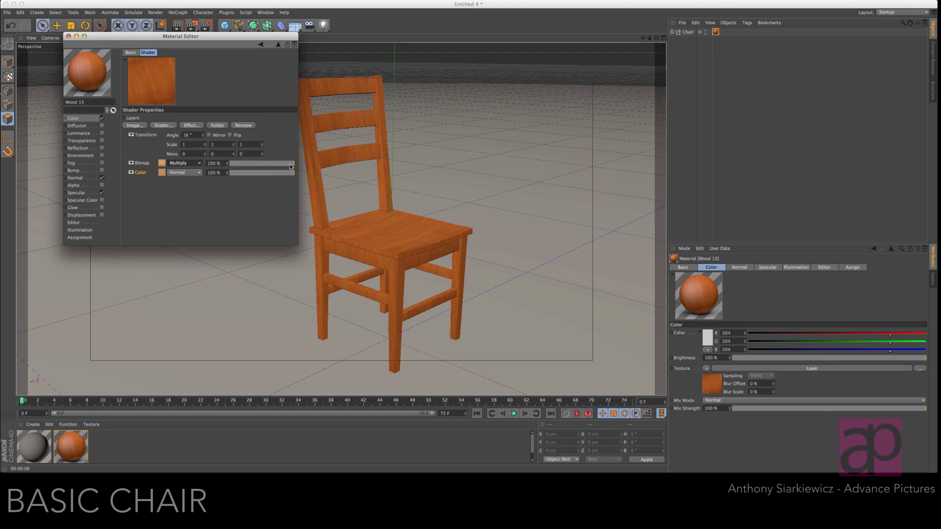
left_click_drag(290, 164, 265, 166)
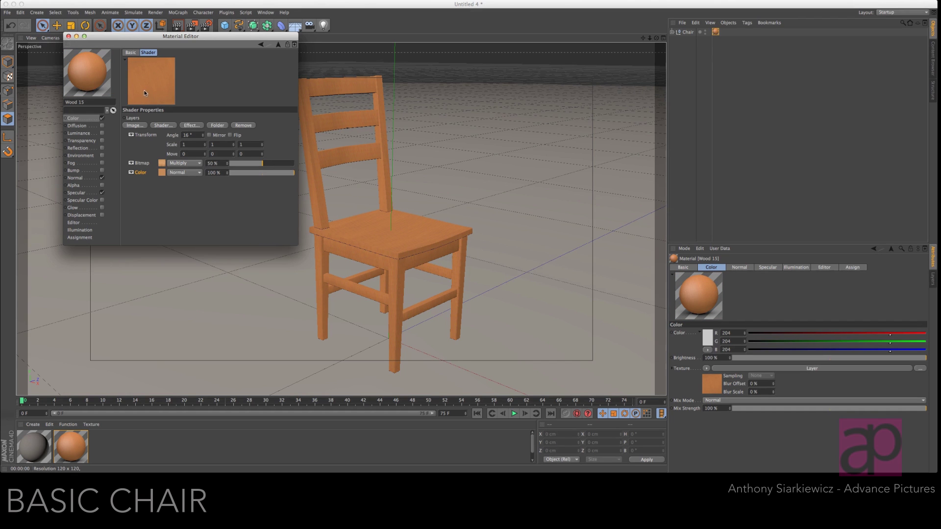
left_click(69, 36)
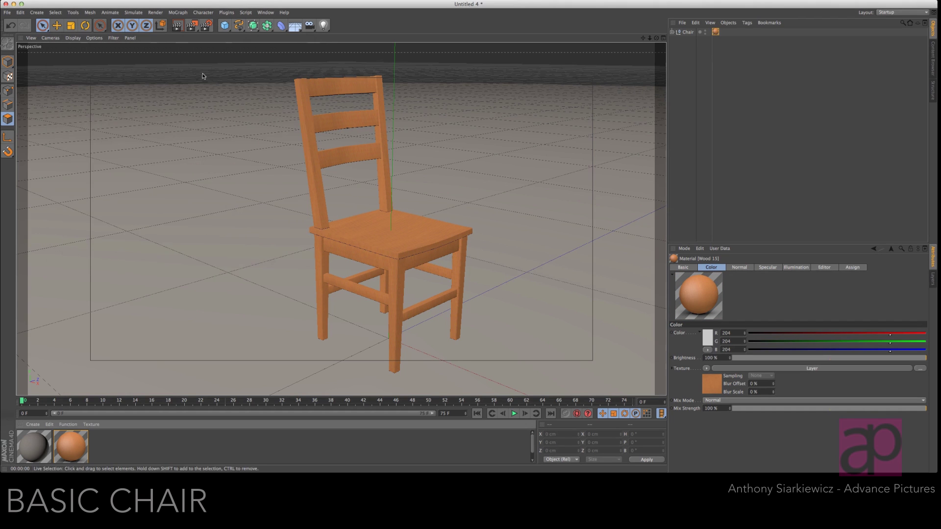
left_click(178, 27)
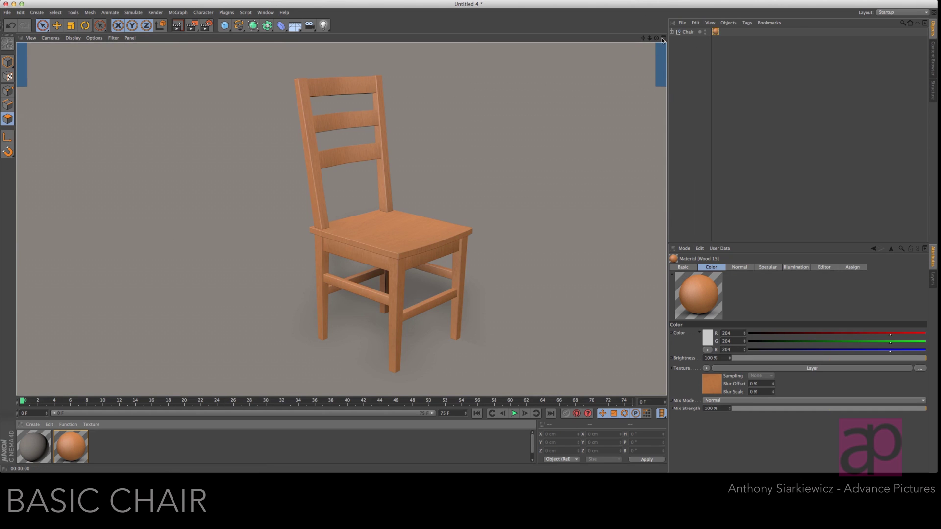
Step: Switch to the four-view layout and make the Stage layer's objects visible in the object list
middle_click(448, 215)
scroll(500, 196, "down", 4)
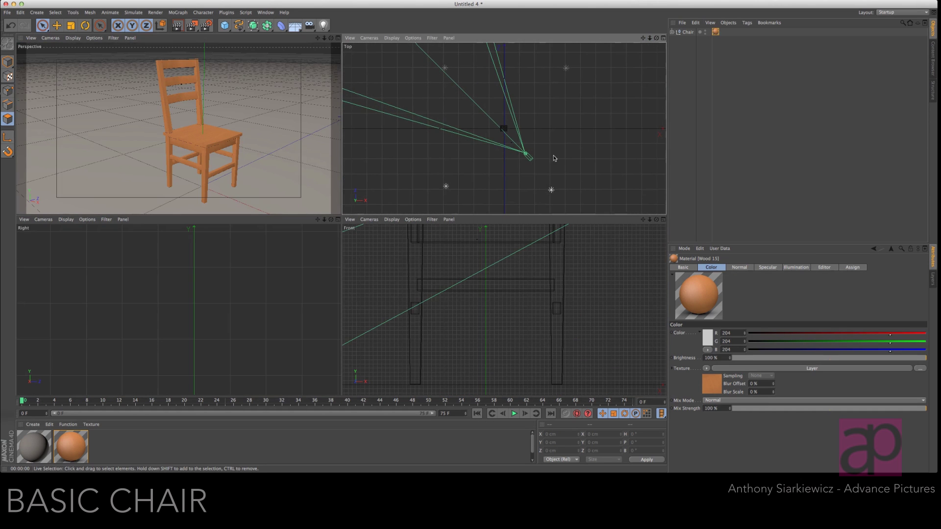
left_click(932, 278)
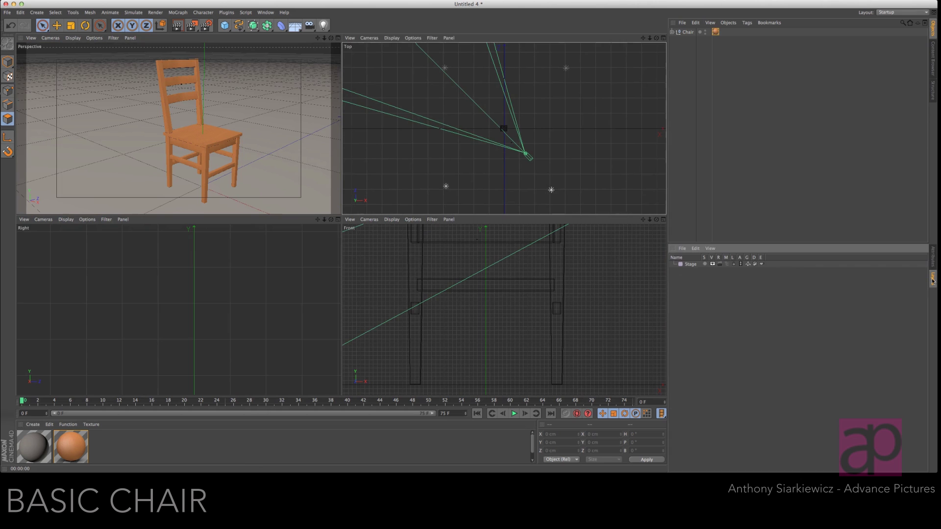
left_click(727, 265)
Step: Move the first light of the stage group closer to the chair in the top view and lower it in the front view
left_click(692, 48)
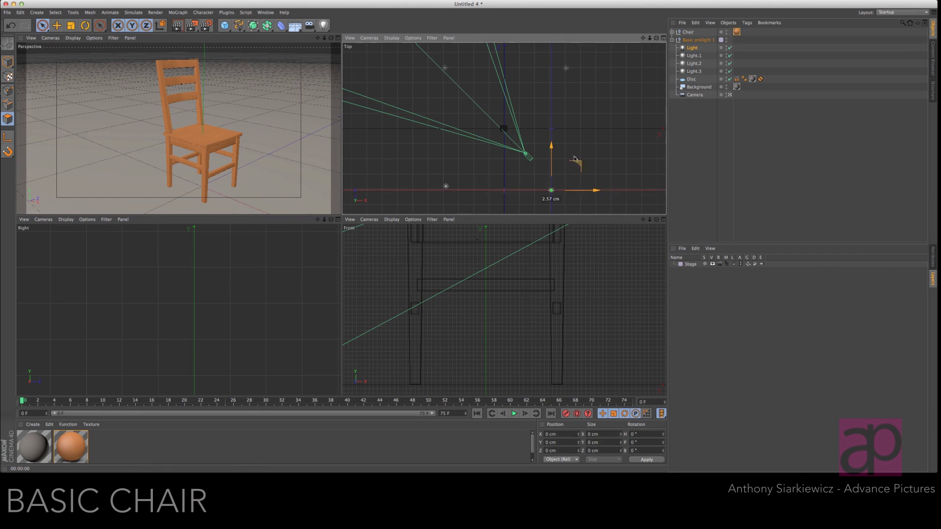
key("Escape")
left_click_drag(649, 219, 640, 222)
left_click_drag(515, 235, 516, 262)
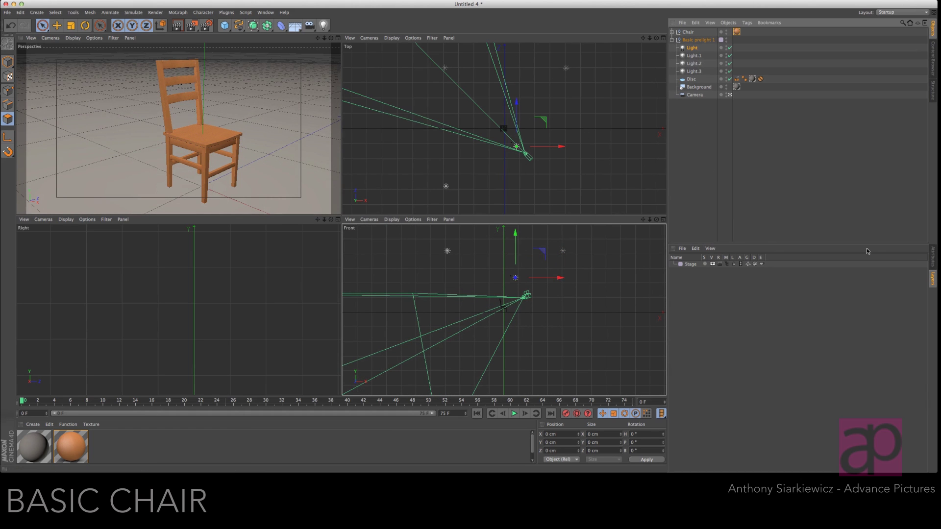
Step: Set the first light's shadow map resolution to 500x500
left_click(933, 261)
left_click(735, 335)
left_click(731, 343)
Step: Enable Ambient Occlusion in the render settings and render the perspective view
left_click(338, 38)
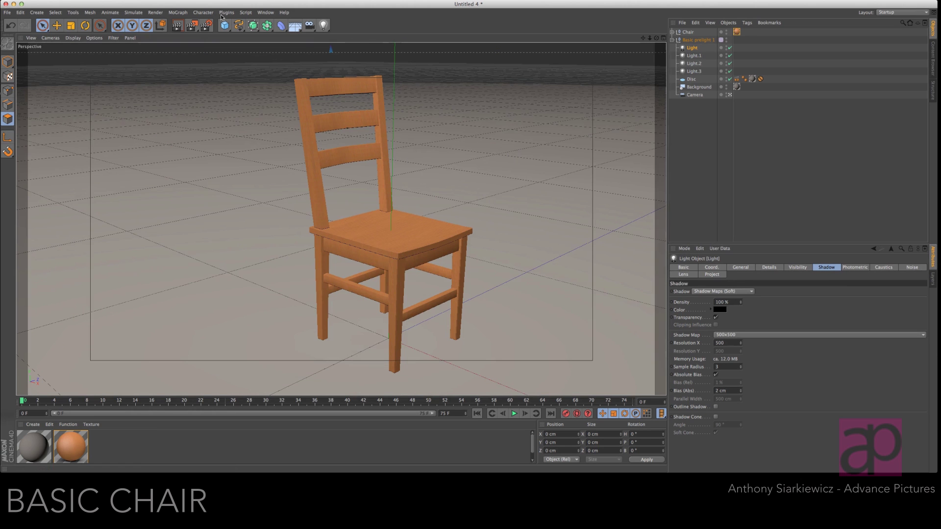
left_click(206, 26)
left_click(52, 63)
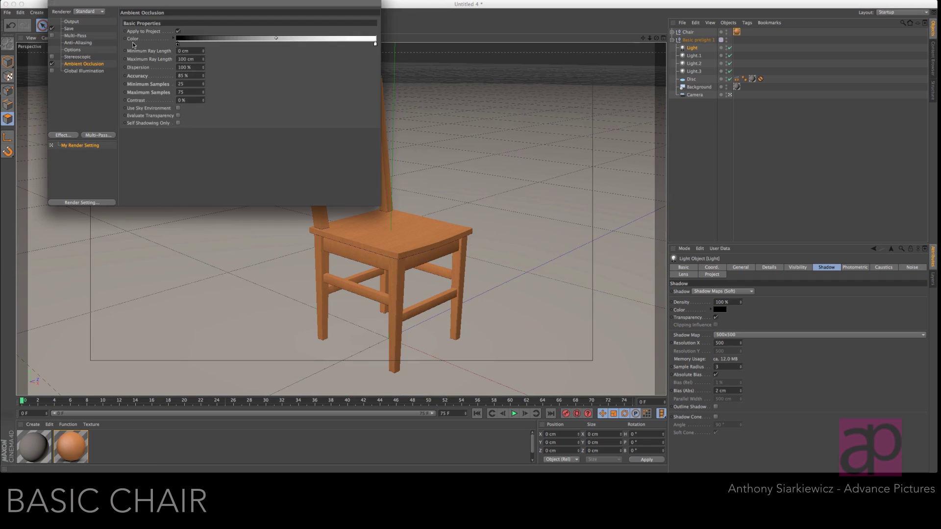
left_click(43, 25)
left_click(178, 26)
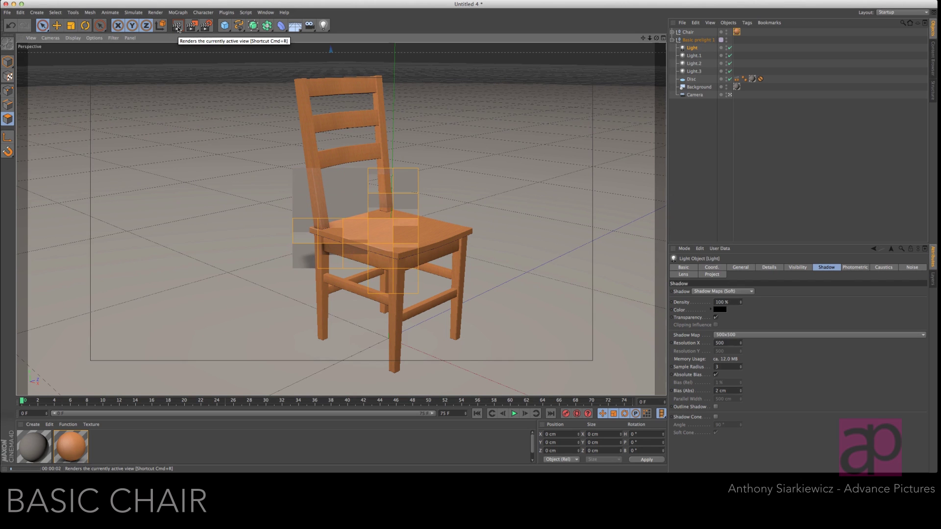